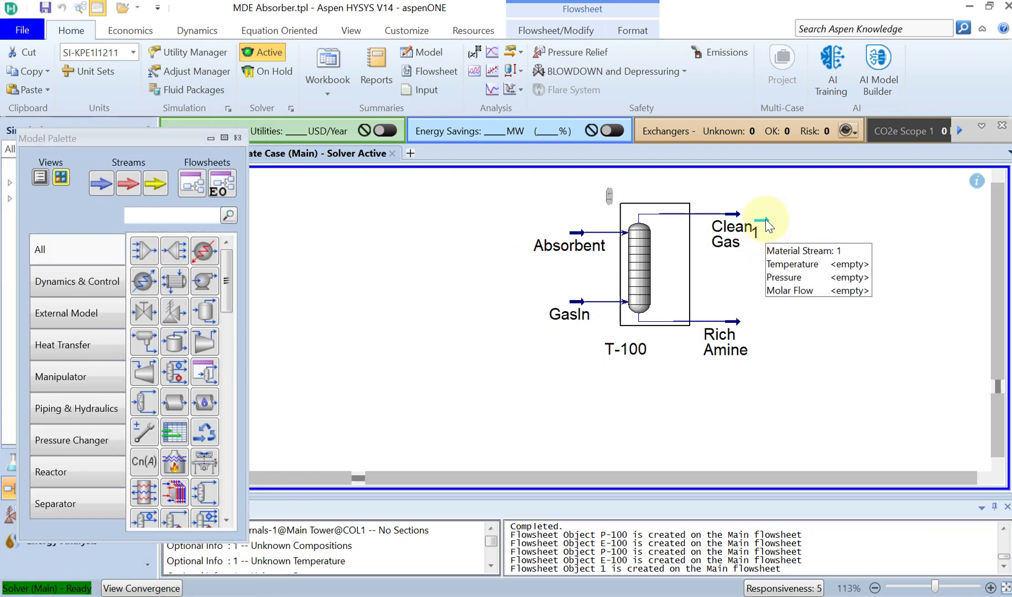
# - Delete the empty stream 1, leaving T-100 with Absorbent, GasIn, Clean Gas and Rich Amine
pyautogui.click(763, 222)
pyautogui.press('Delete')
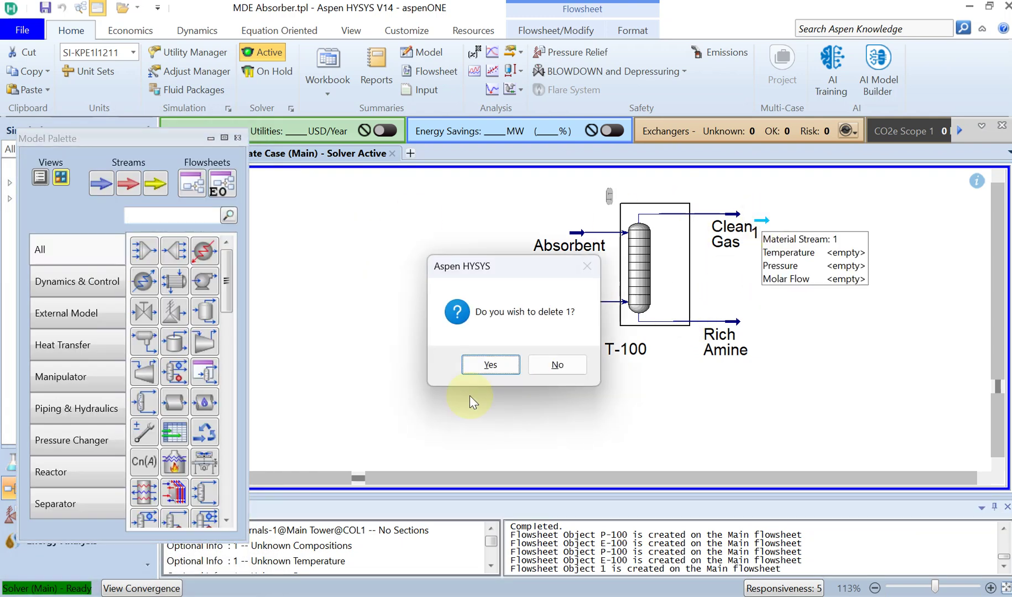
pyautogui.click(484, 366)
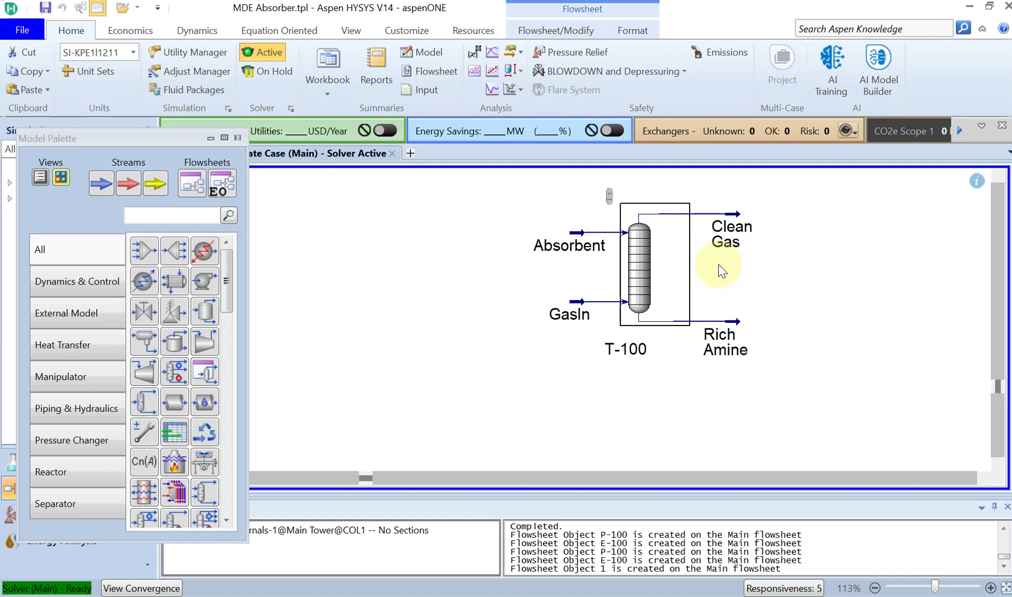
pyautogui.moveTo(569, 317)
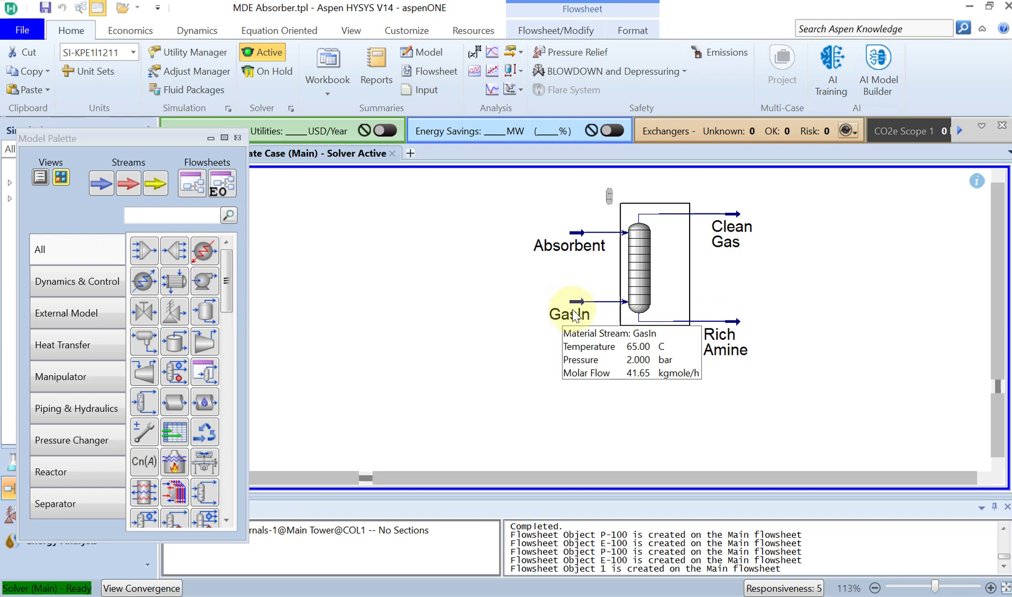
pyautogui.doubleClick(578, 309)
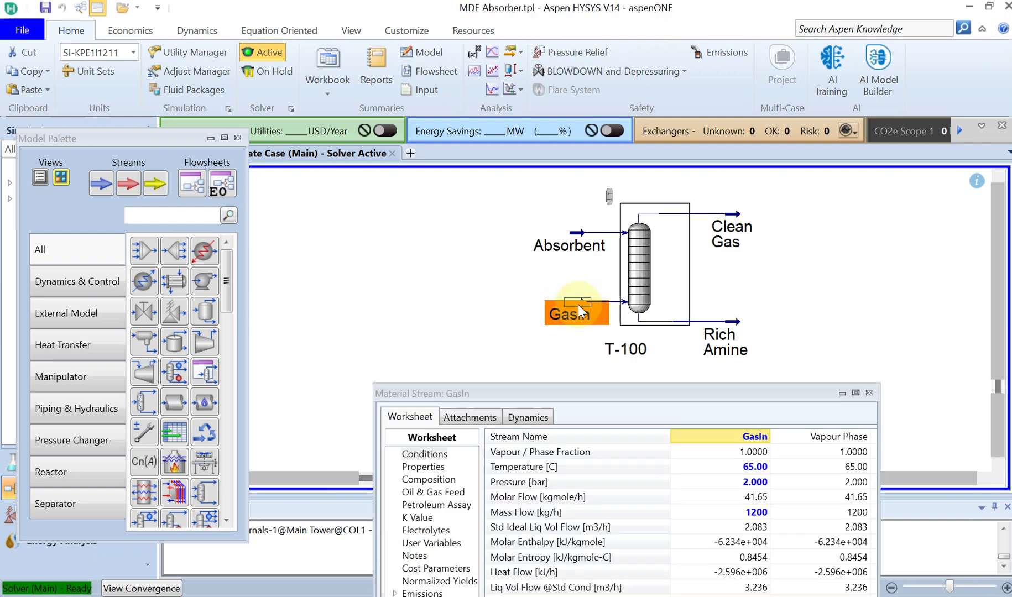
pyautogui.moveTo(560, 390); pyautogui.dragTo(384, 305)
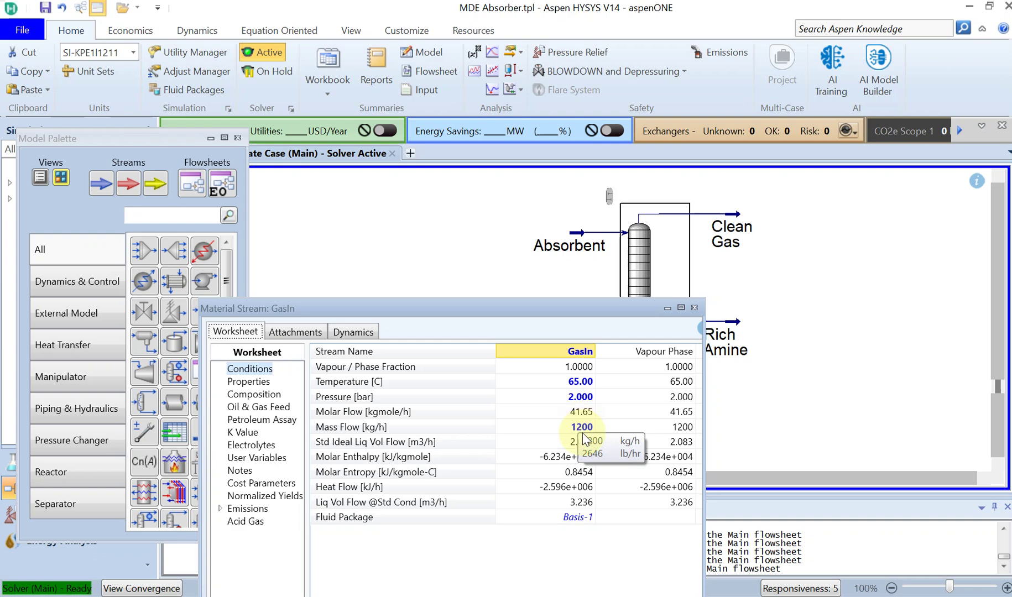
pyautogui.click(278, 395)
pyautogui.moveTo(360, 304); pyautogui.dragTo(305, 84)
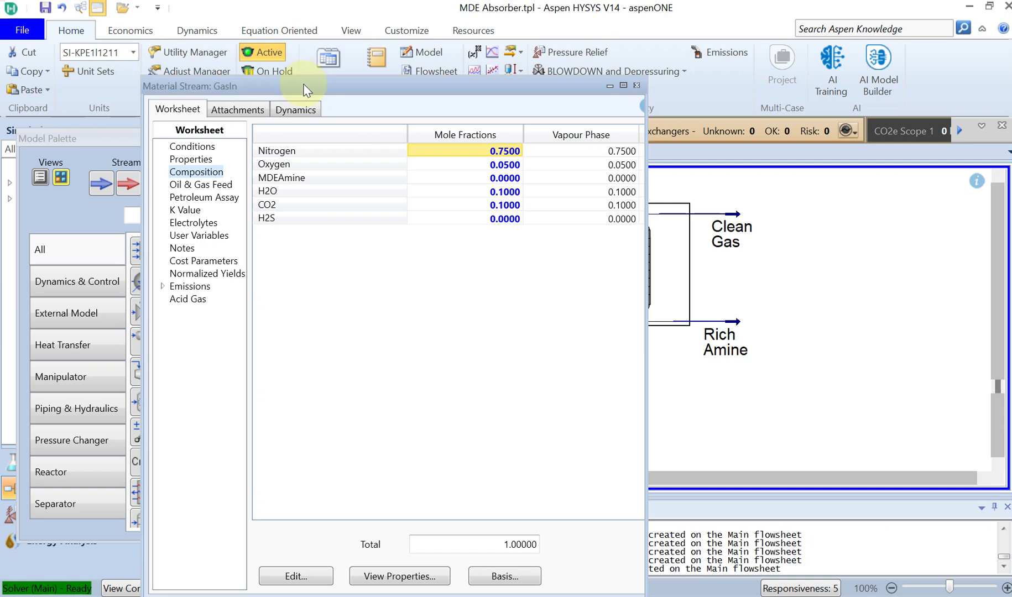
pyautogui.click(636, 86)
pyautogui.doubleClick(572, 250)
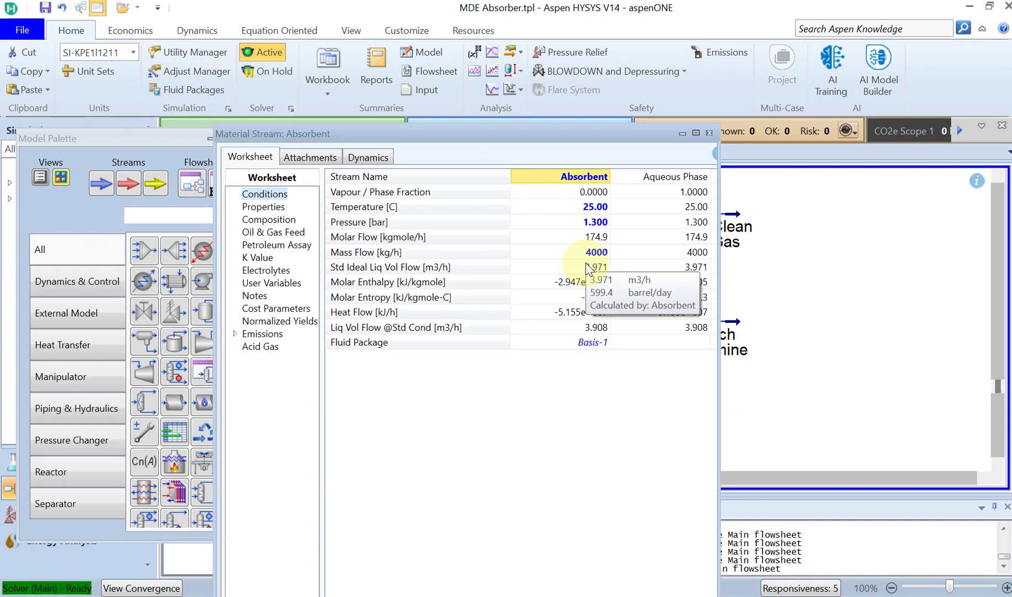
pyautogui.click(293, 219)
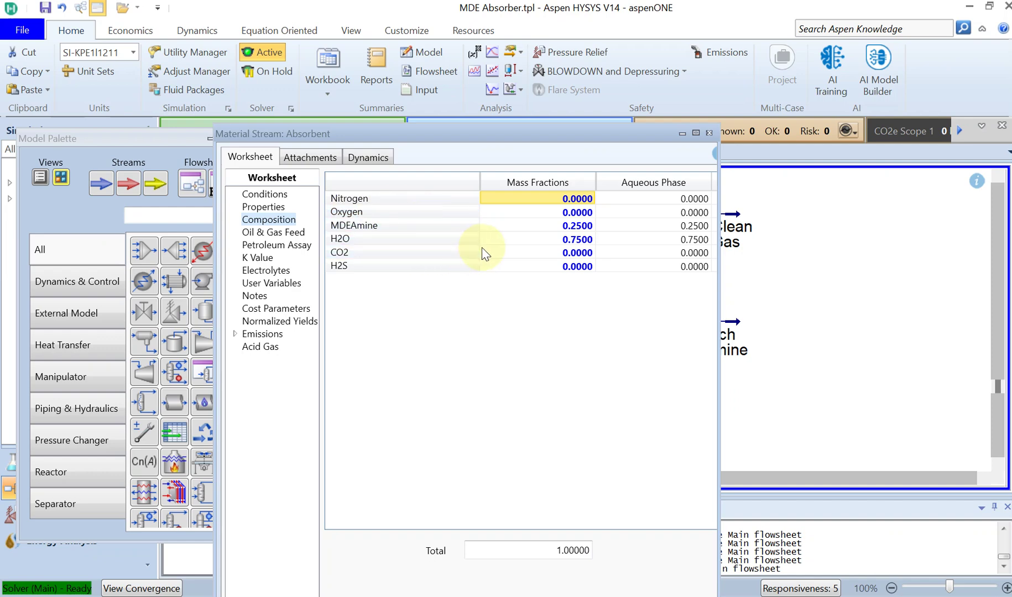
pyautogui.click(710, 133)
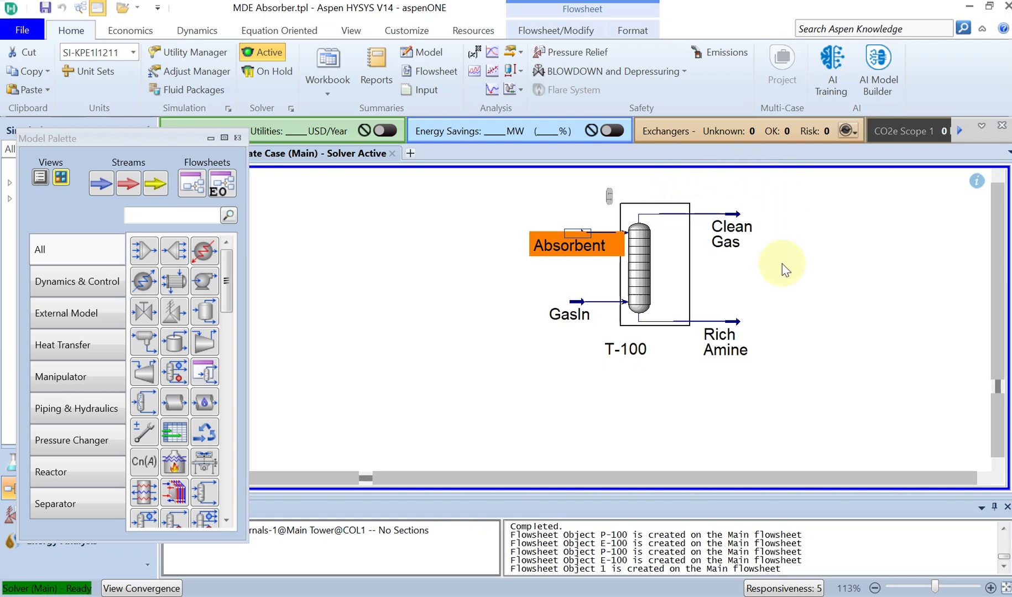
pyautogui.doubleClick(735, 321)
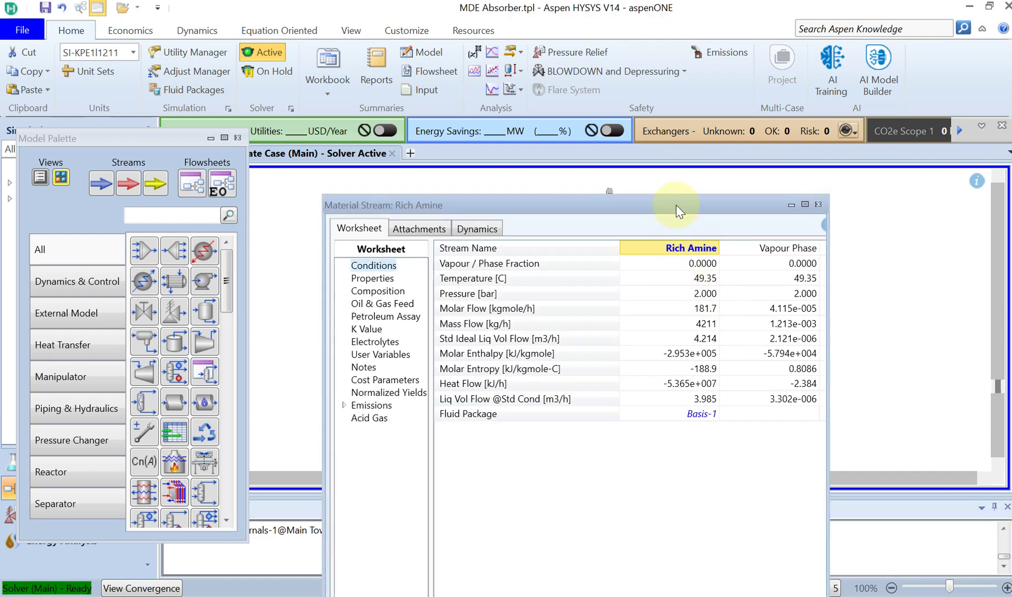
pyautogui.moveTo(676, 204); pyautogui.dragTo(637, 69)
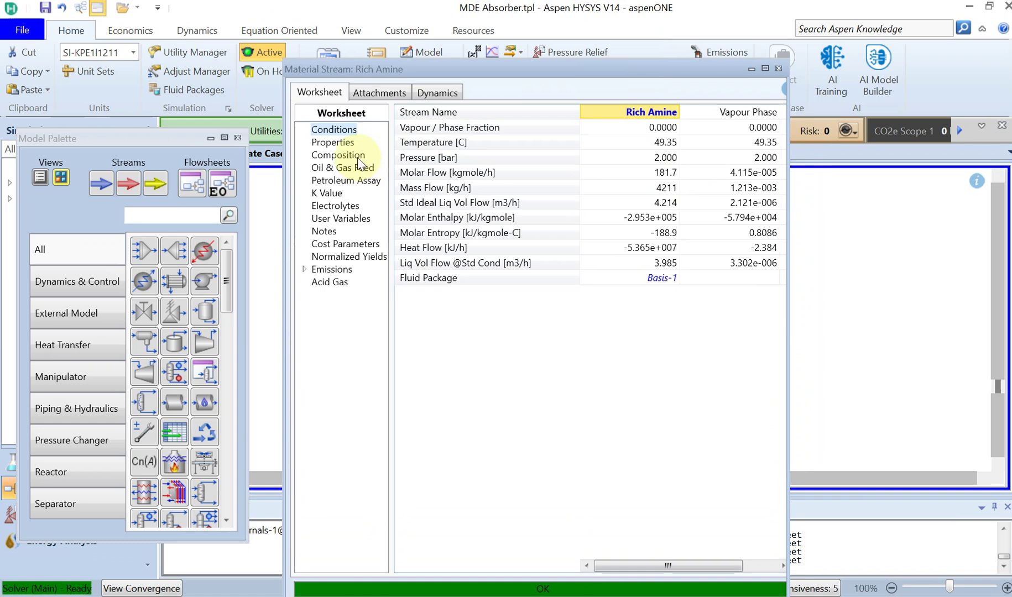
pyautogui.click(354, 155)
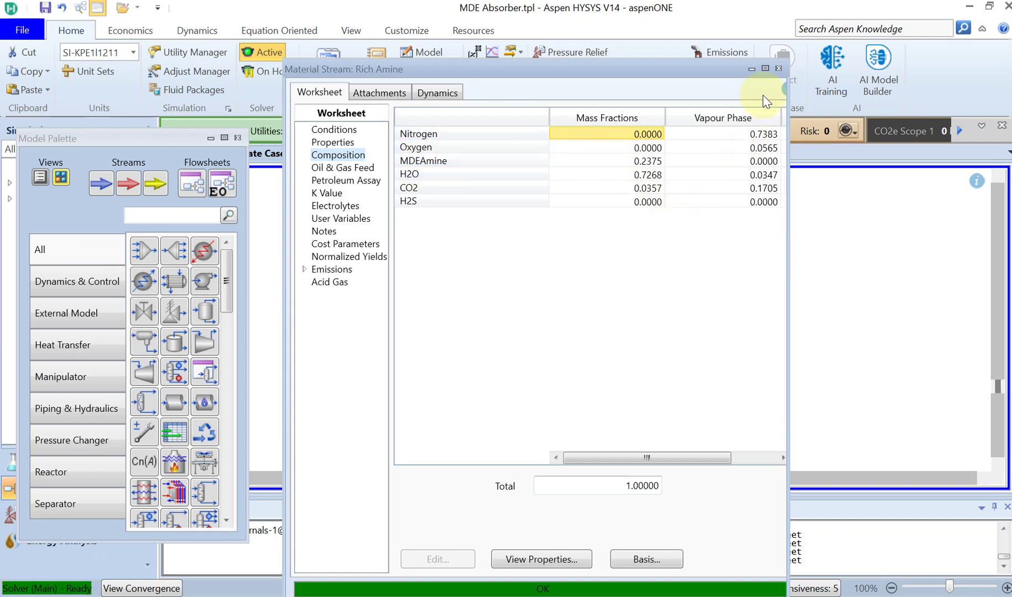
pyautogui.click(779, 68)
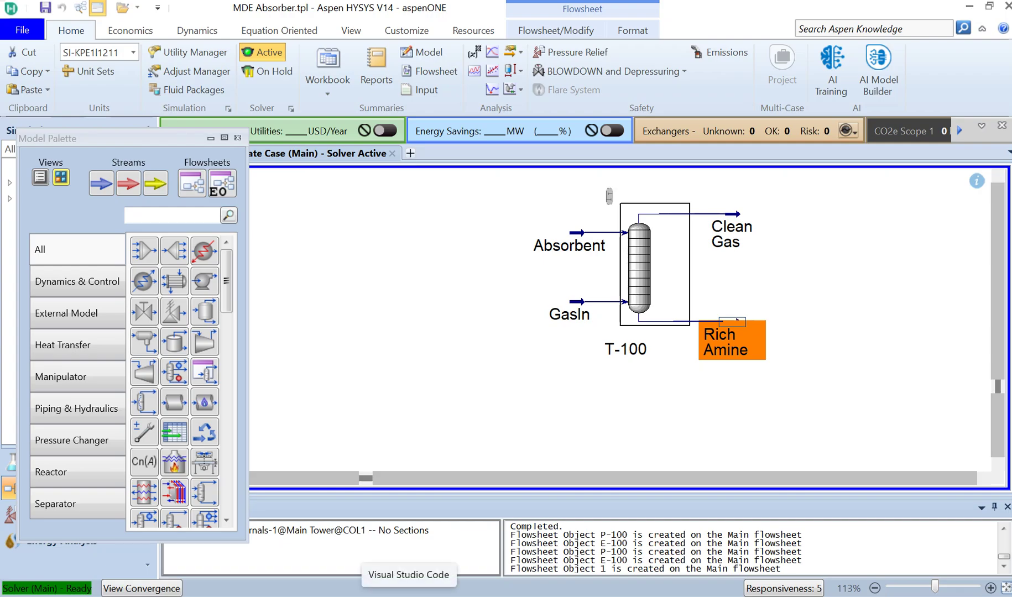
pyautogui.click(410, 595)
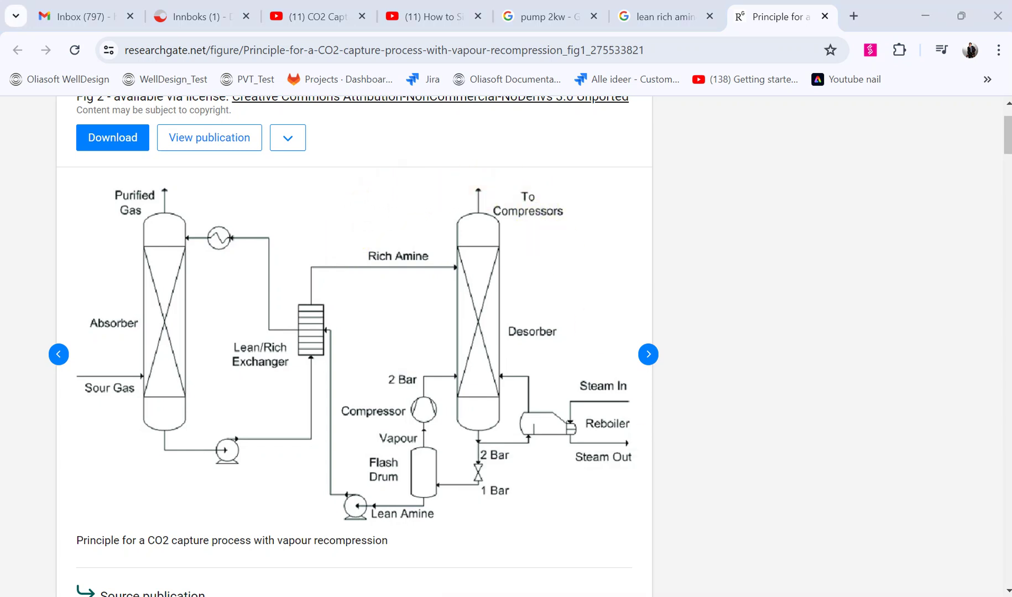
# - In the MDE Absorber case, search the palette for 'pump' and place P-100 right of the column
pyautogui.moveTo(618, 594)
pyautogui.click(565, 560)
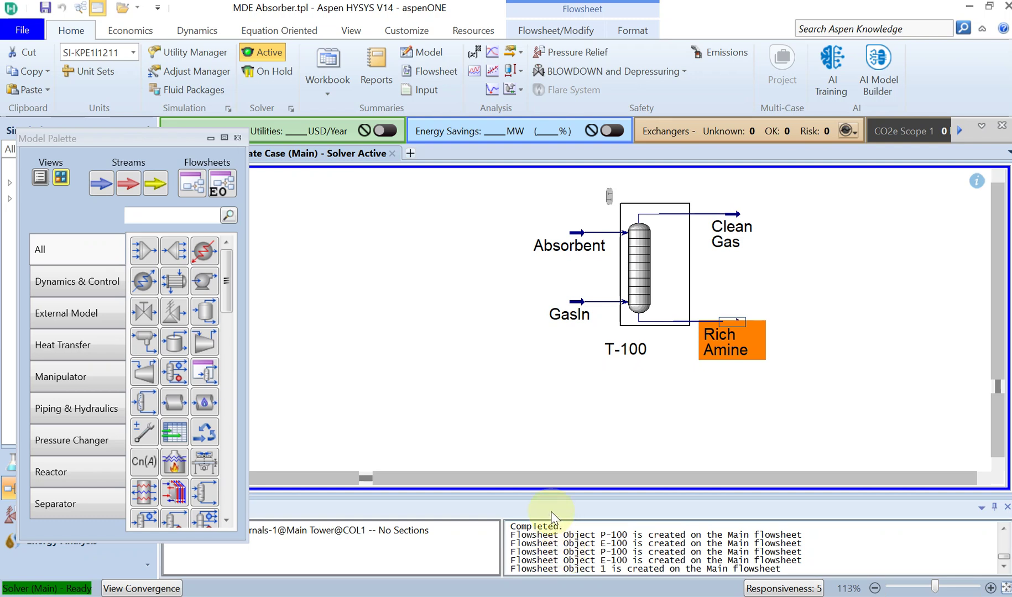
pyautogui.click(188, 216)
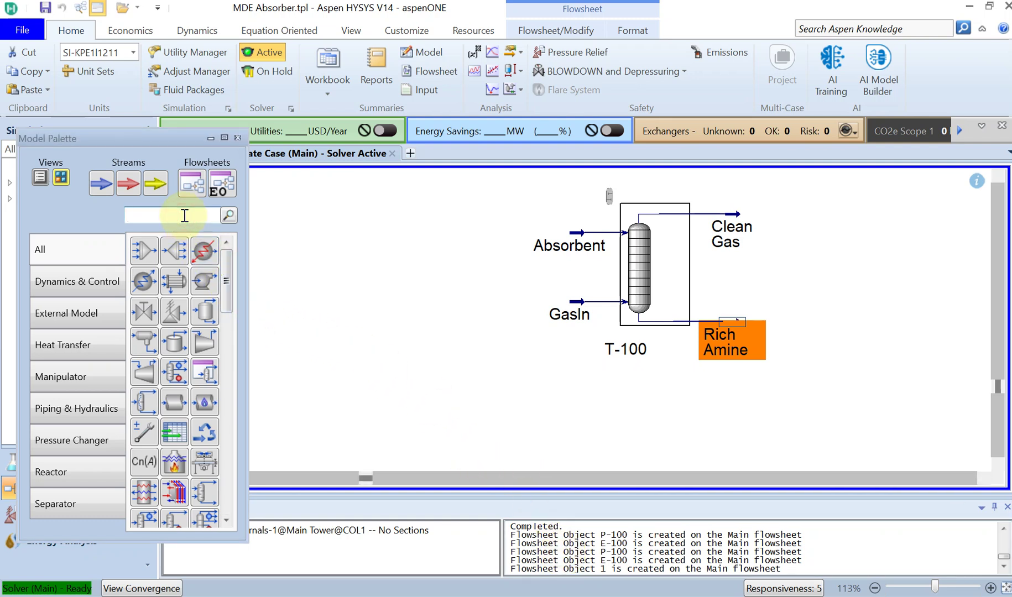
pyautogui.write('pump')
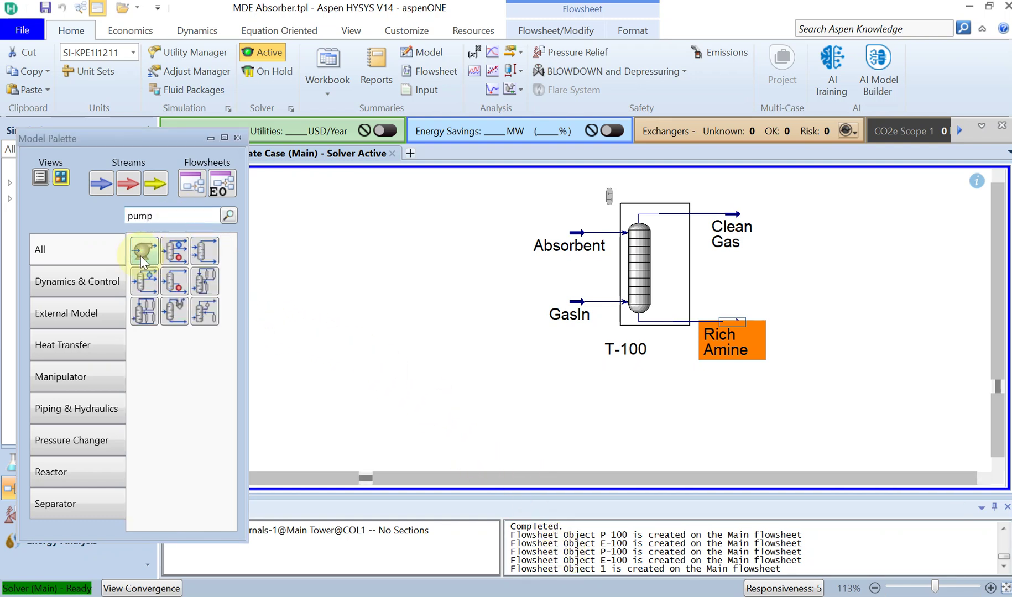
pyautogui.click(394, 319)
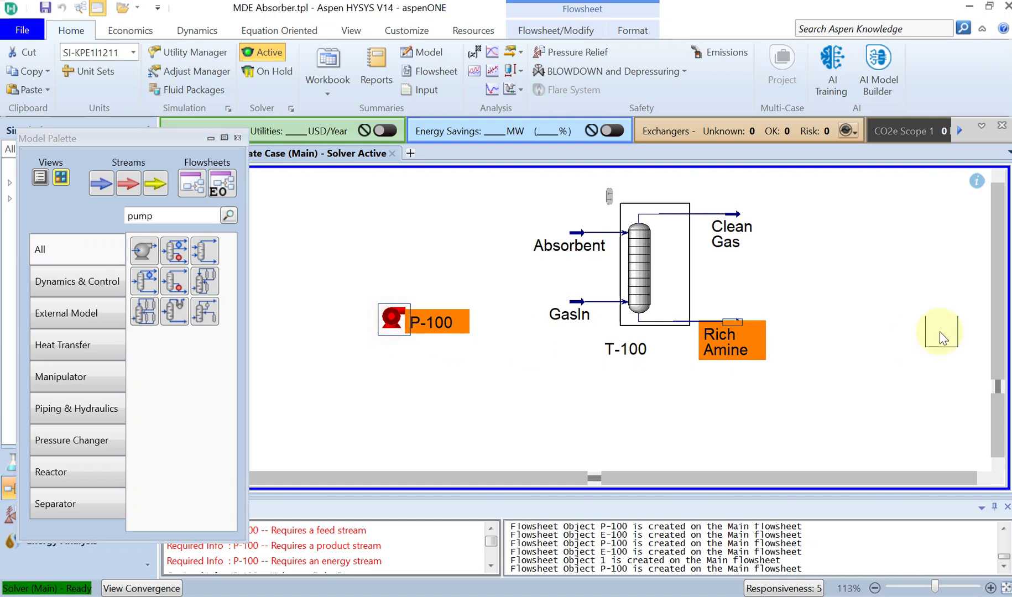
pyautogui.moveTo(824, 331); pyautogui.dragTo(825, 332)
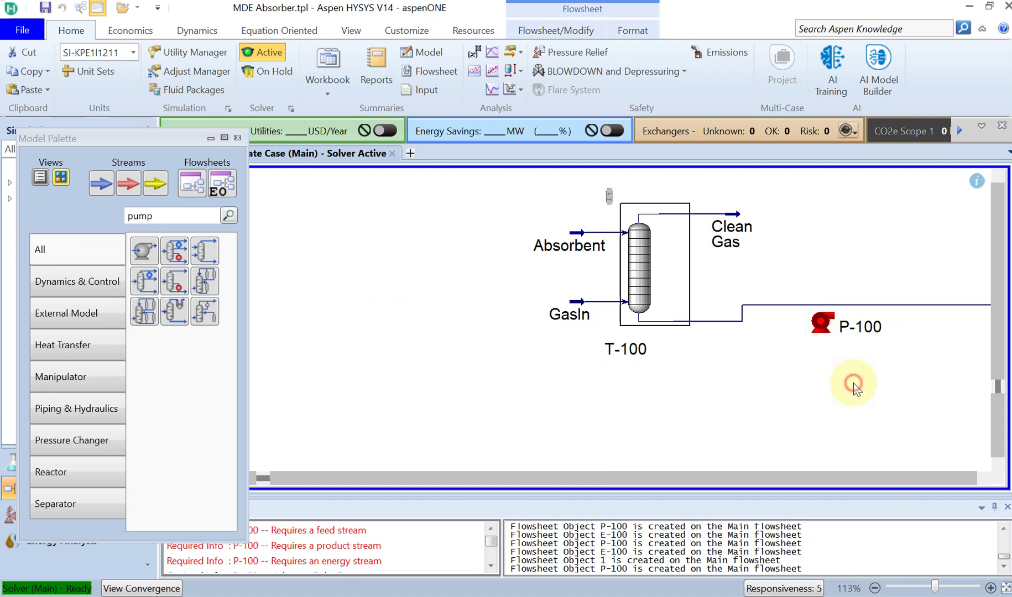
# - Connect P-100 with Rich Amine as inlet, To HX as outlet and an Energy stream
pyautogui.doubleClick(823, 326)
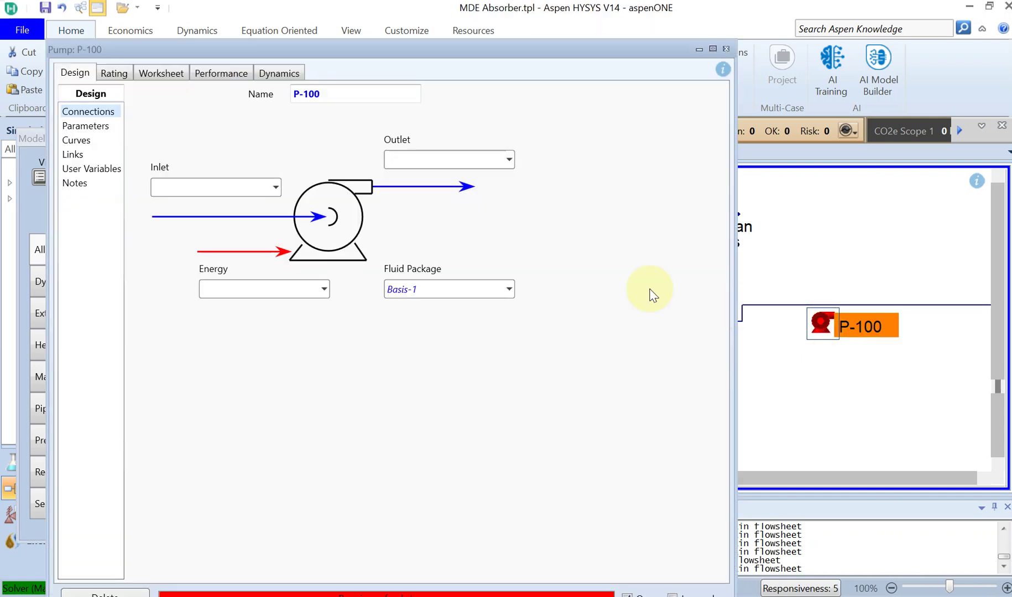
pyautogui.click(275, 187)
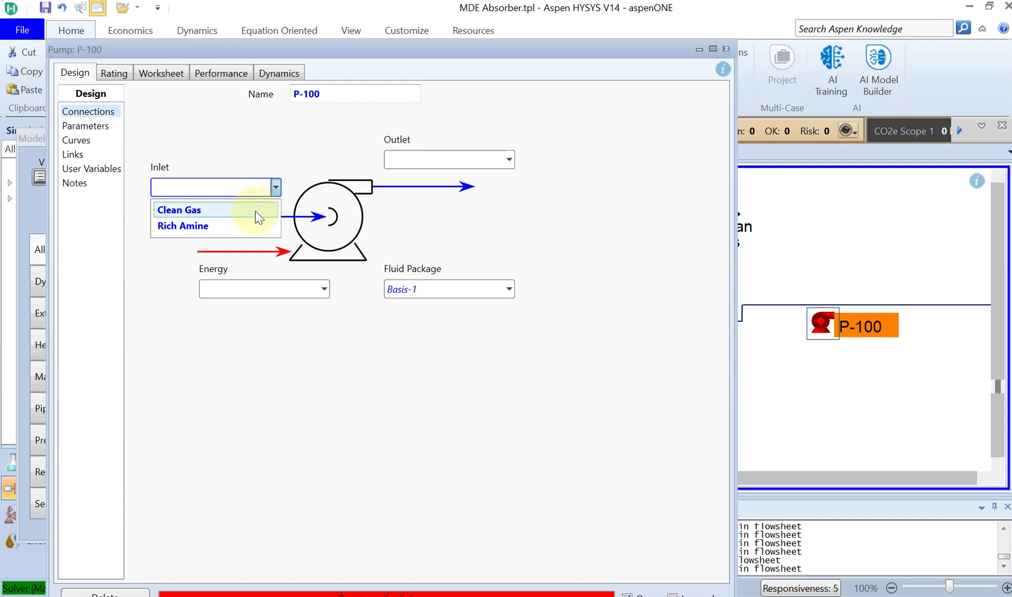
pyautogui.click(256, 226)
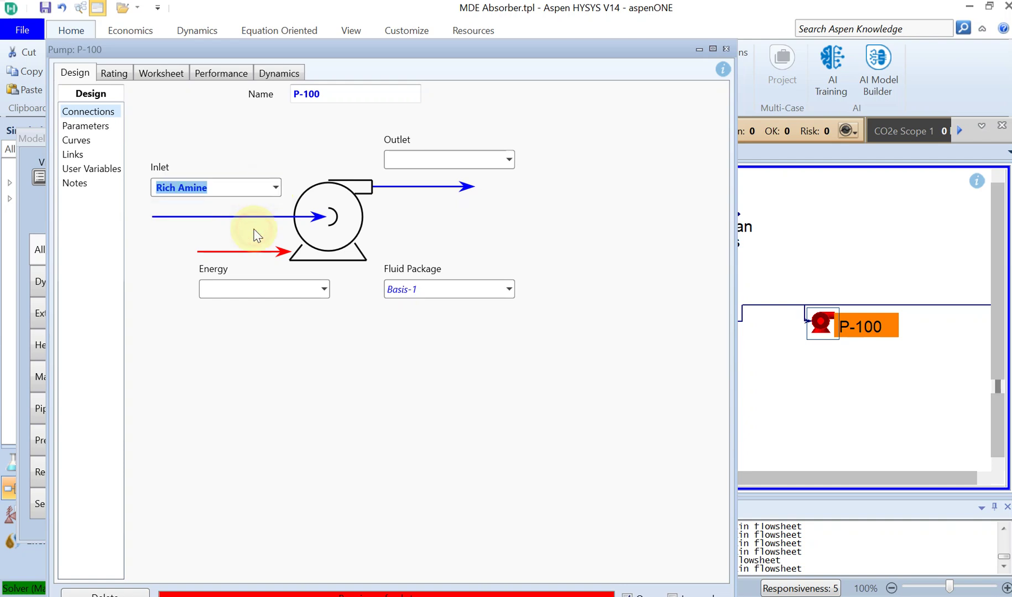
pyautogui.click(439, 166)
pyautogui.write('To HX')
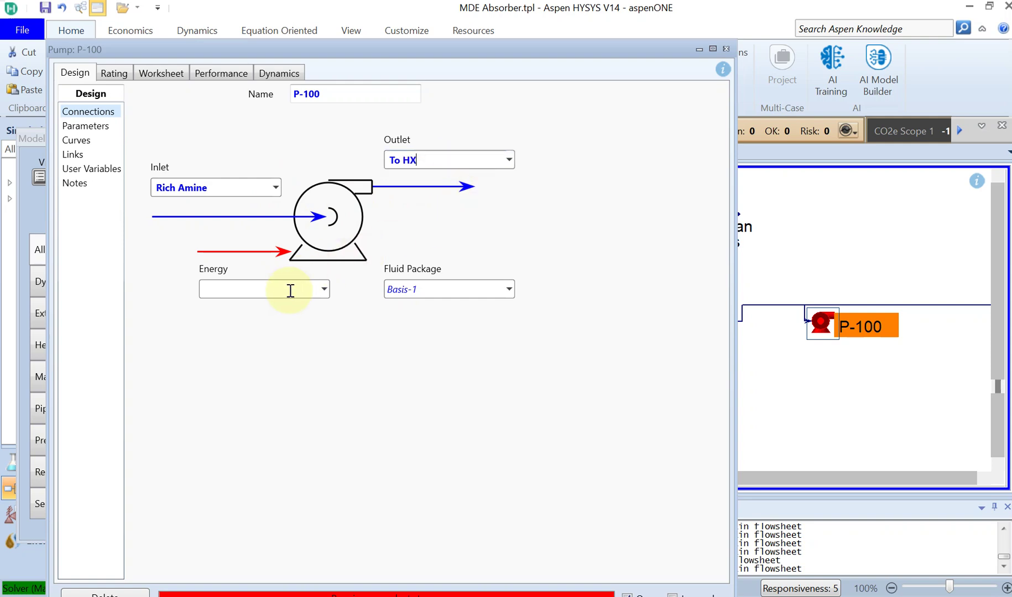
pyautogui.click(288, 289)
pyautogui.write('Energy')
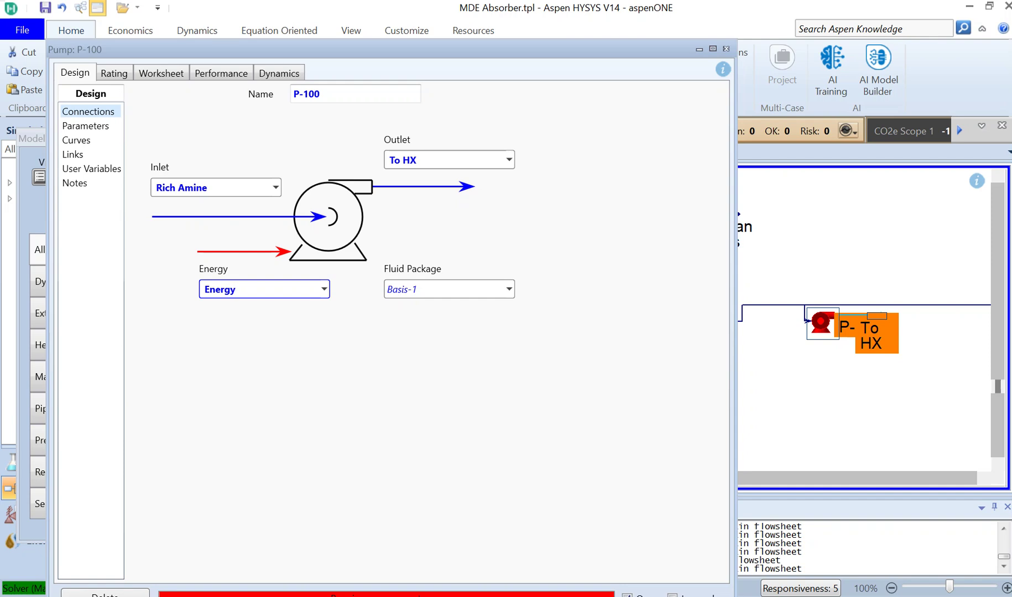
# - Enter an 8 bar Delta P on P-100's Parameters page and close the pump window
pyautogui.moveTo(364, 55); pyautogui.dragTo(424, 13)
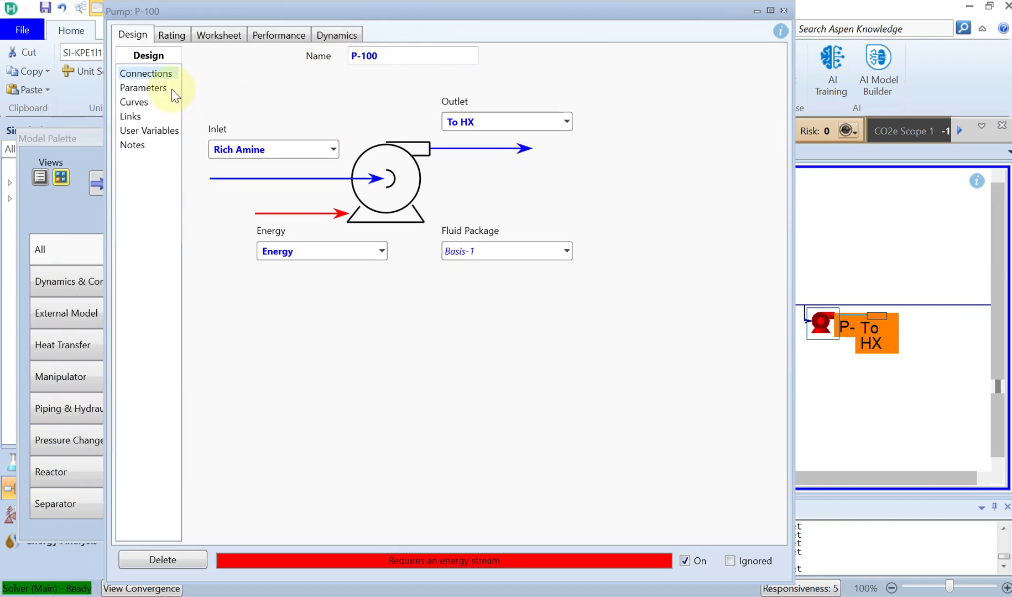
pyautogui.click(173, 90)
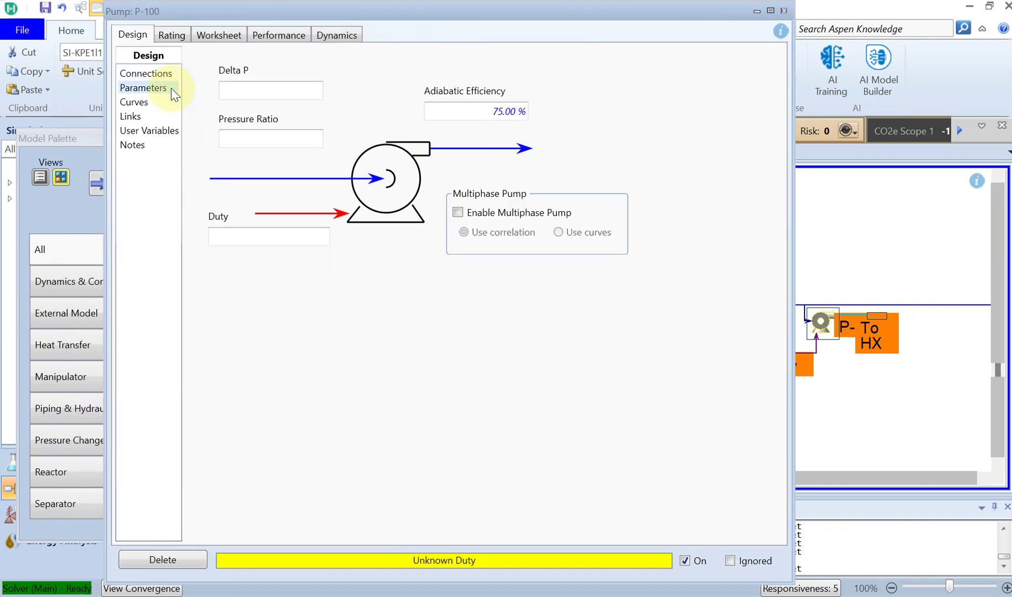
pyautogui.moveTo(421, 12); pyautogui.dragTo(279, 86)
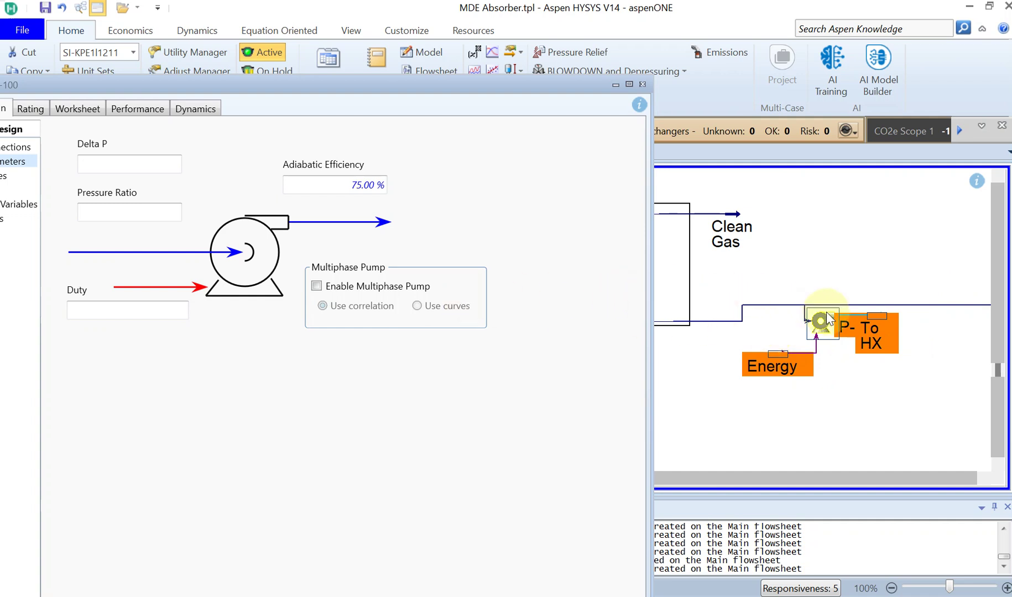
pyautogui.click(149, 164)
pyautogui.write('8')
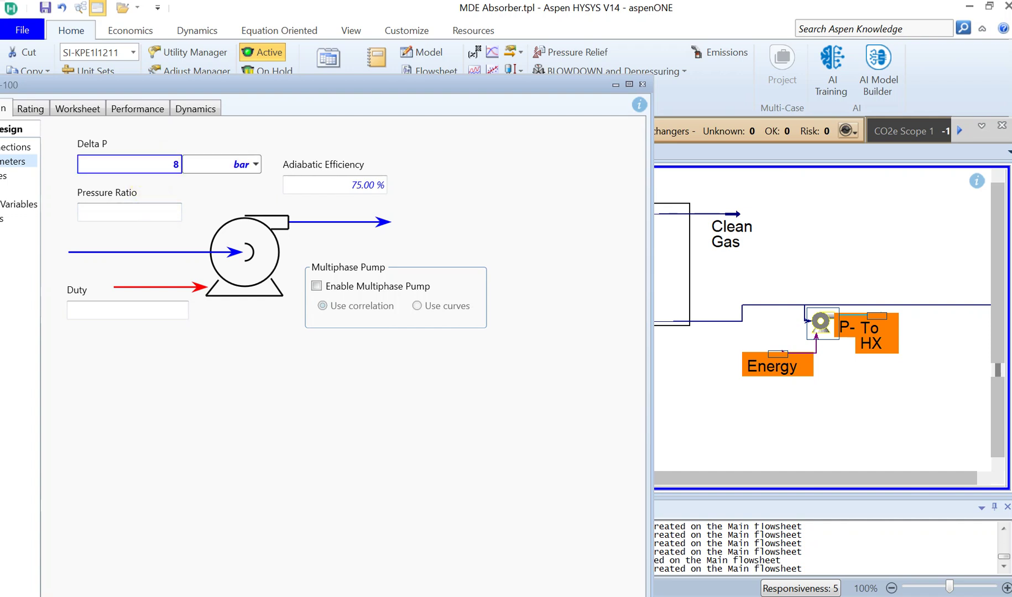
pyautogui.press('Return')
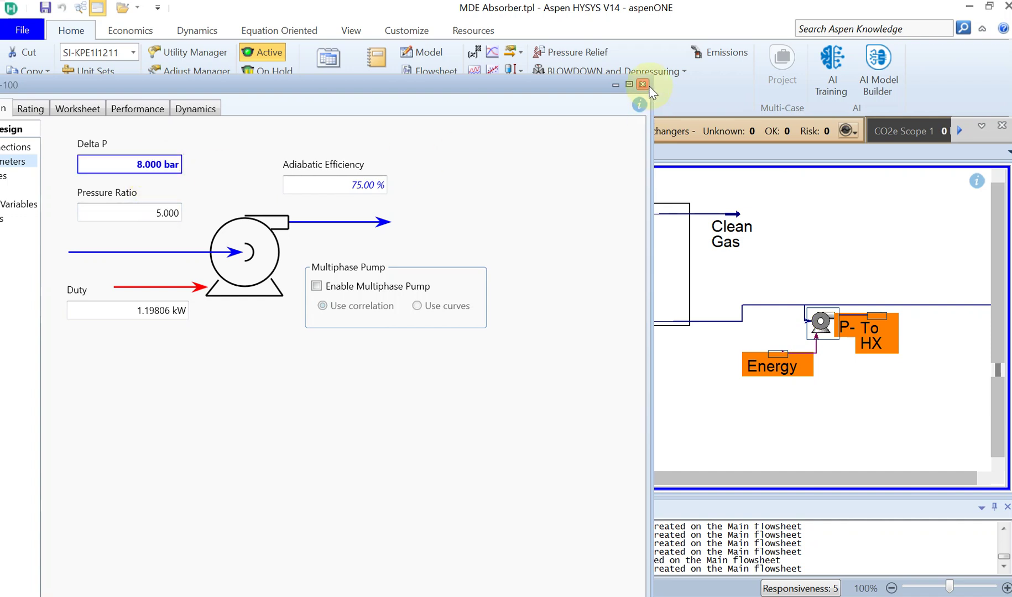
pyautogui.click(642, 84)
pyautogui.moveTo(809, 354)
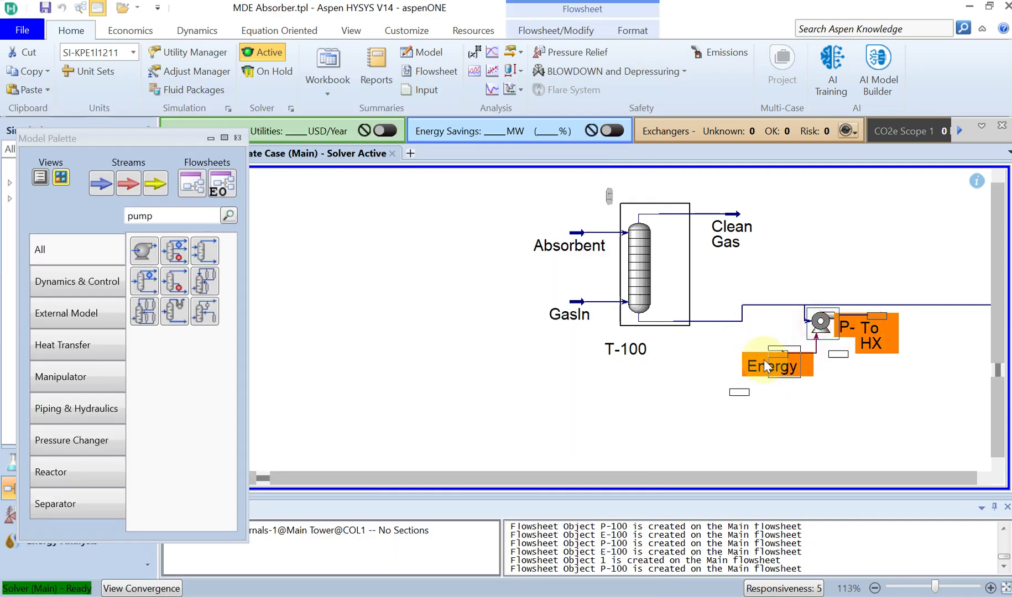
# - Move P-100 with its Energy and To HX streams down, below the Rich Amine line
pyautogui.moveTo(821, 321); pyautogui.dragTo(779, 426)
pyautogui.click(868, 477)
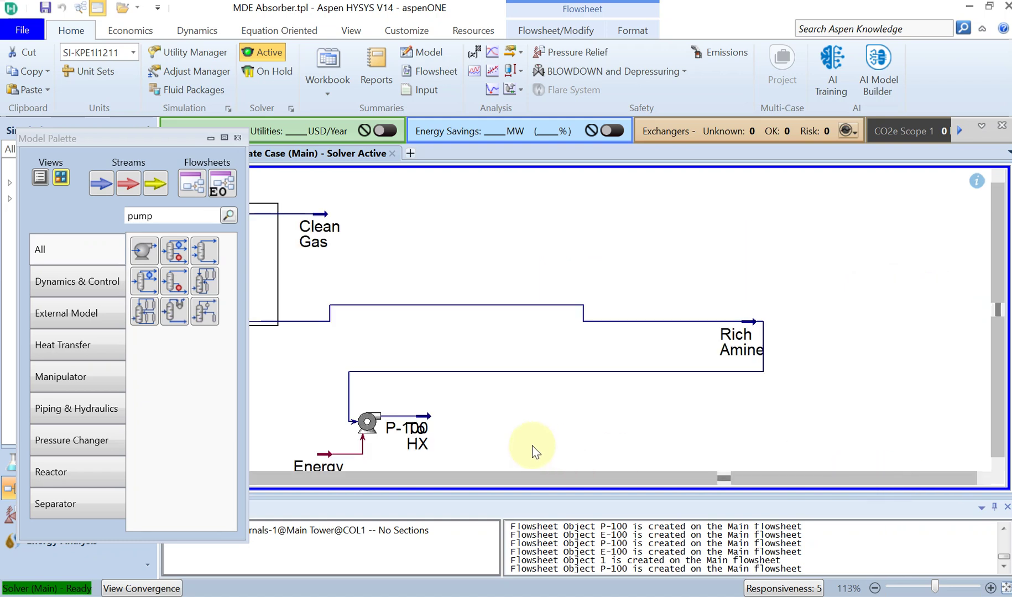
pyautogui.moveTo(366, 423); pyautogui.dragTo(404, 323)
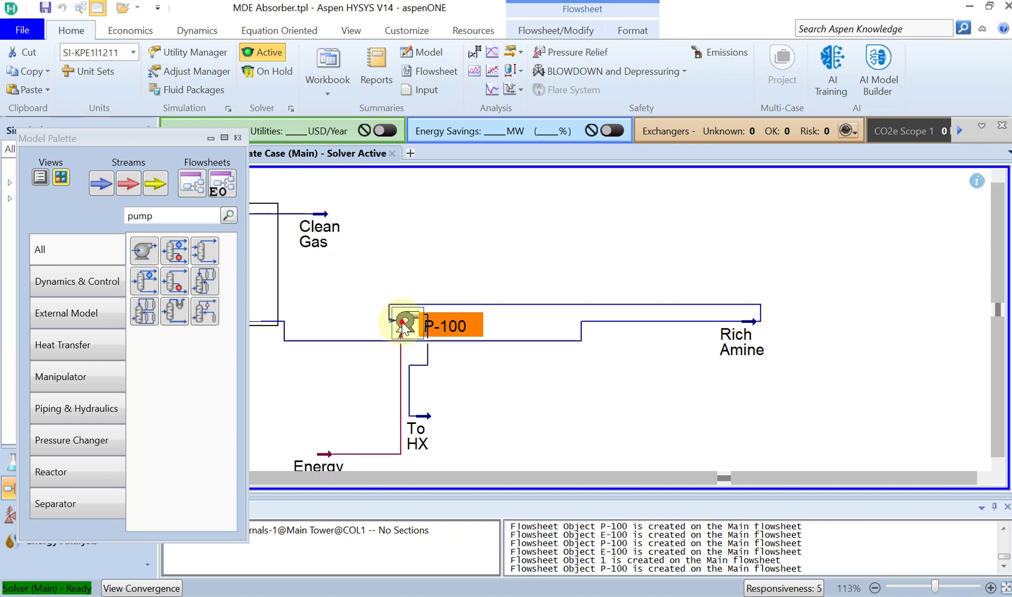
pyautogui.moveTo(360, 394); pyautogui.dragTo(355, 388)
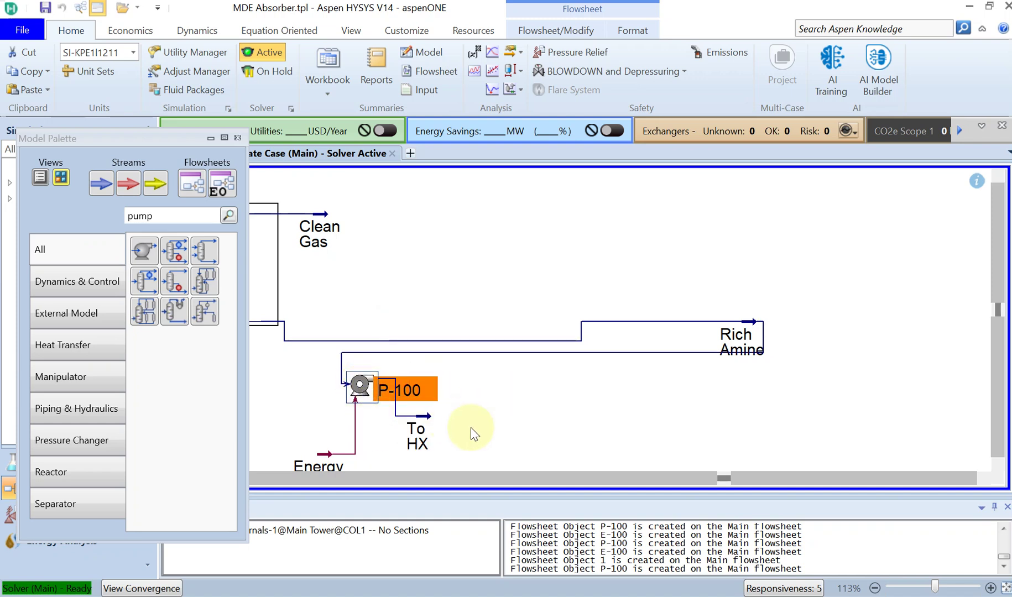
pyautogui.moveTo(763, 343)
pyautogui.moveTo(422, 426)
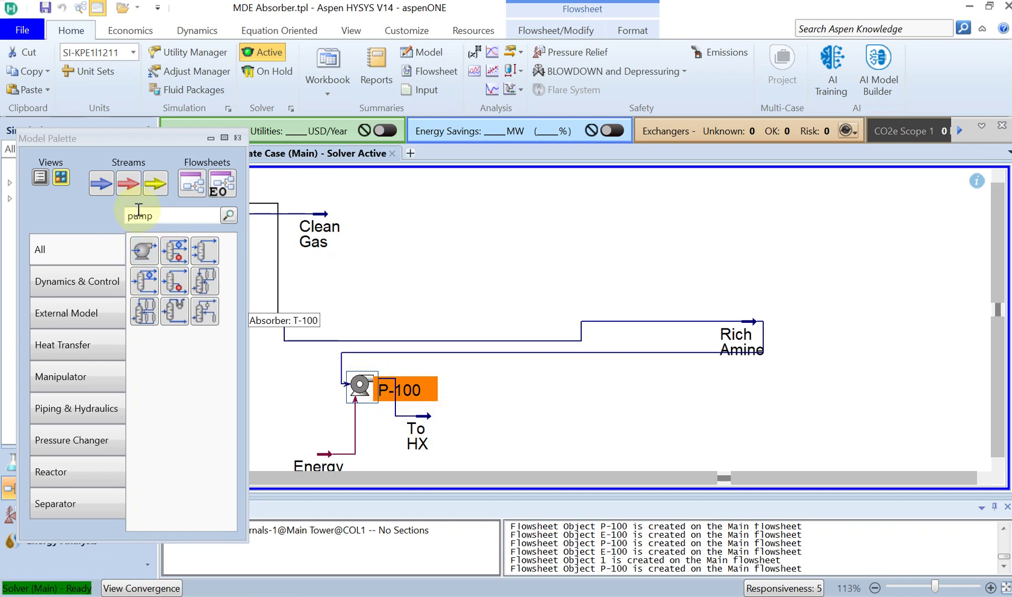
# - Replace the palette search text with 'heat' to find heat exchanger equipment
pyautogui.click(175, 213)
pyautogui.press('BackSpace')
pyautogui.press('BackSpace')
pyautogui.press('BackSpace')
pyautogui.press('BackSpace')
pyautogui.write('heat')
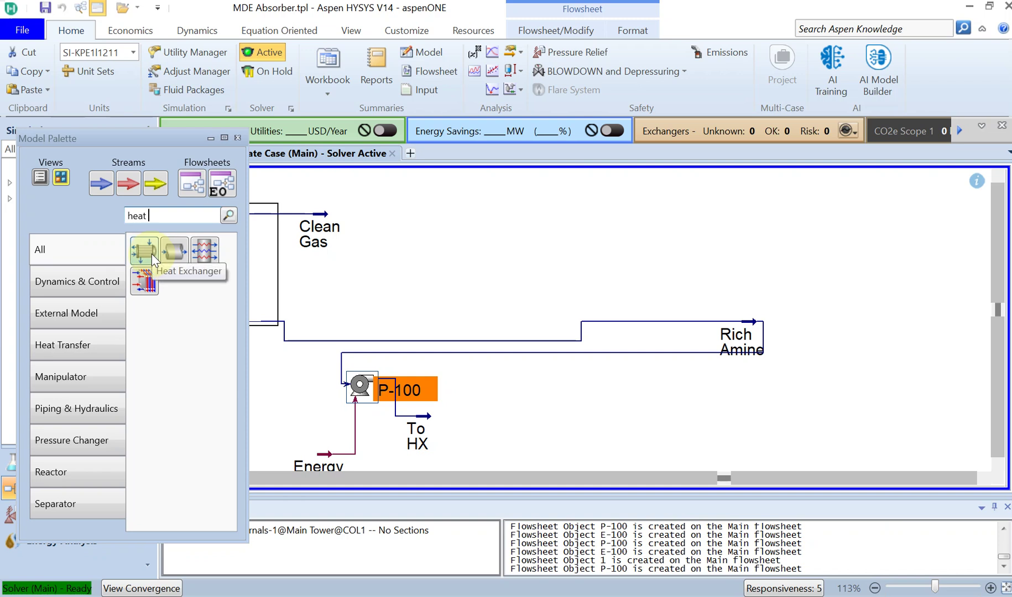
# - Drop a Heat Exchanger from the Model Palette next to To HX as E-100, then zoom out
pyautogui.moveTo(152, 254); pyautogui.dragTo(452, 223)
pyautogui.moveTo(510, 417); pyautogui.dragTo(508, 418)
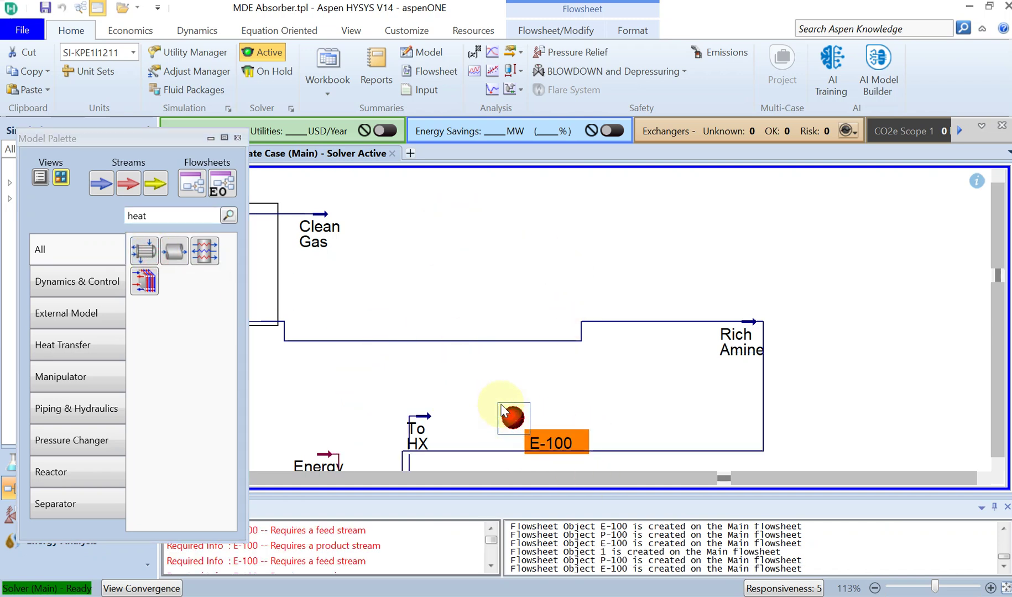
pyautogui.scroll(-2, 478, 403)
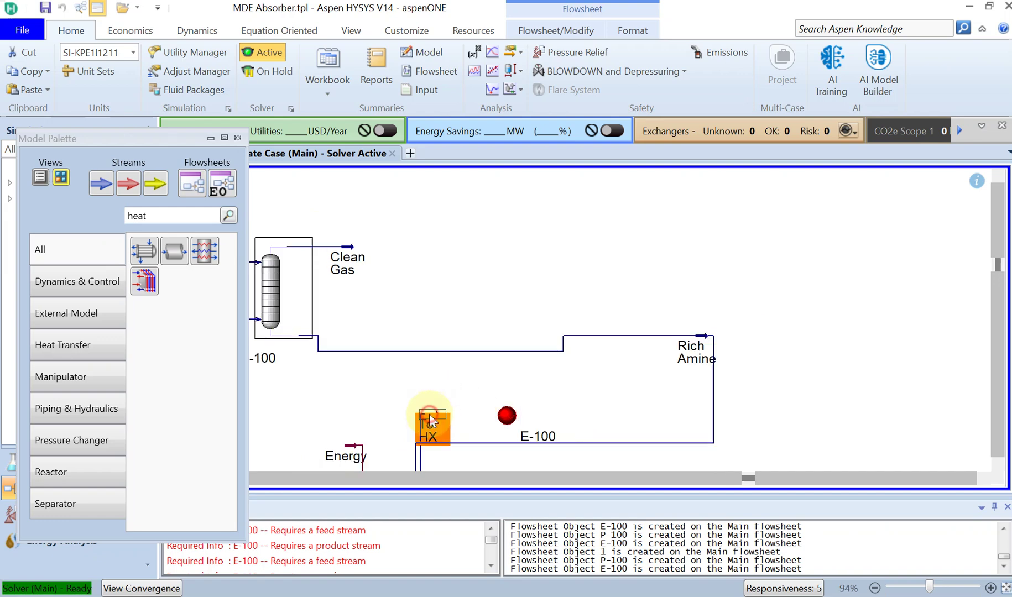
# - Select To HX as E-100's Shell Side Inlet and name the shell outlet To Desorber
pyautogui.doubleClick(507, 416)
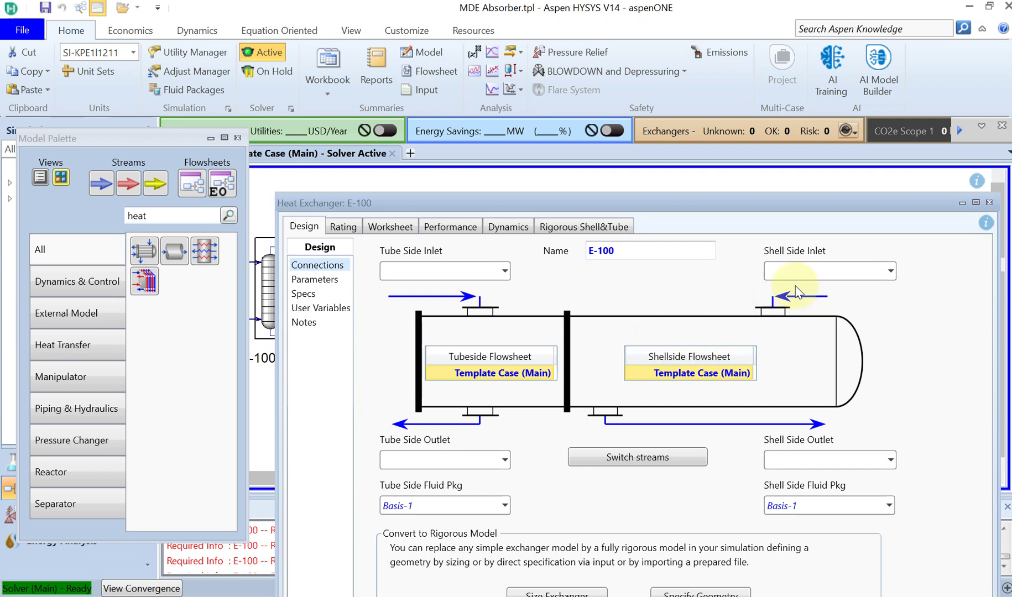
pyautogui.click(887, 275)
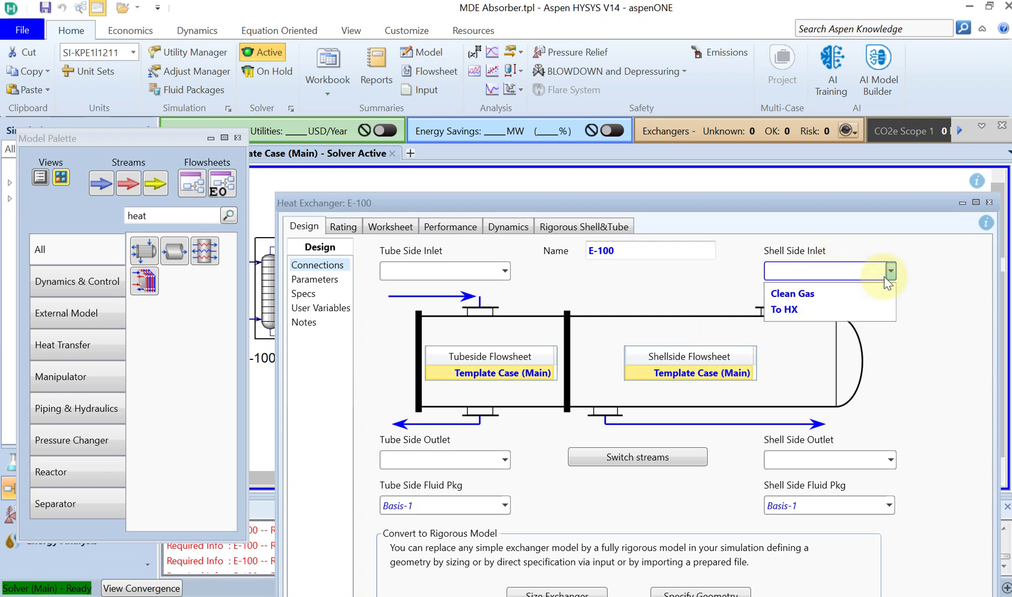
pyautogui.click(827, 309)
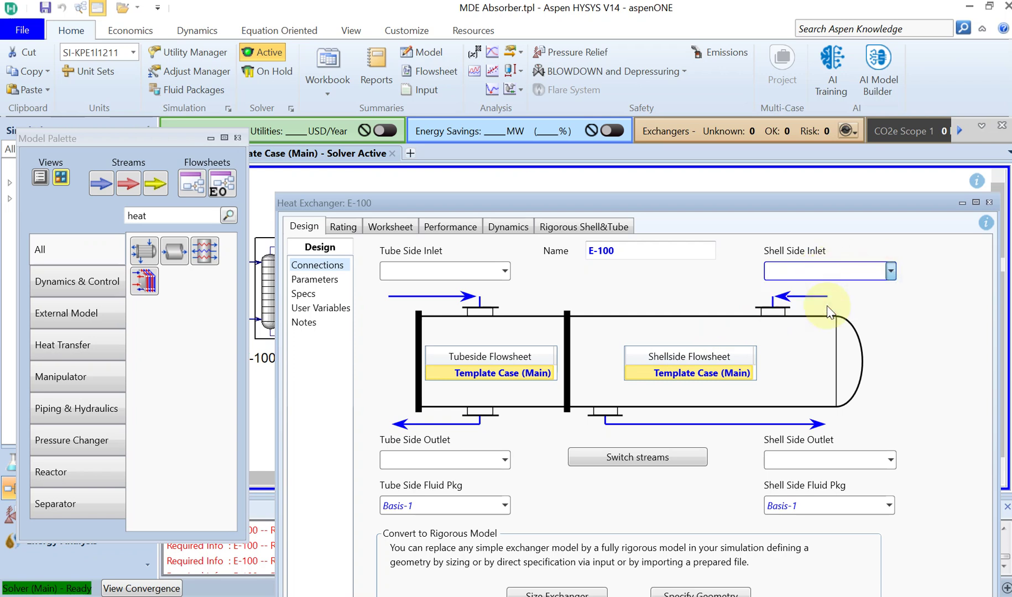
pyautogui.click(830, 457)
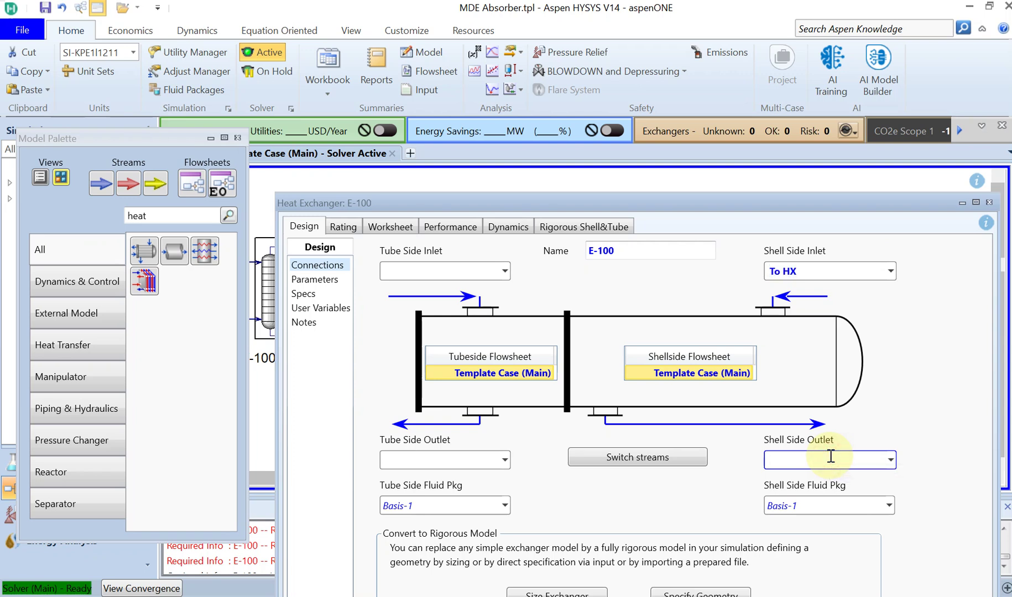
pyautogui.write('To')
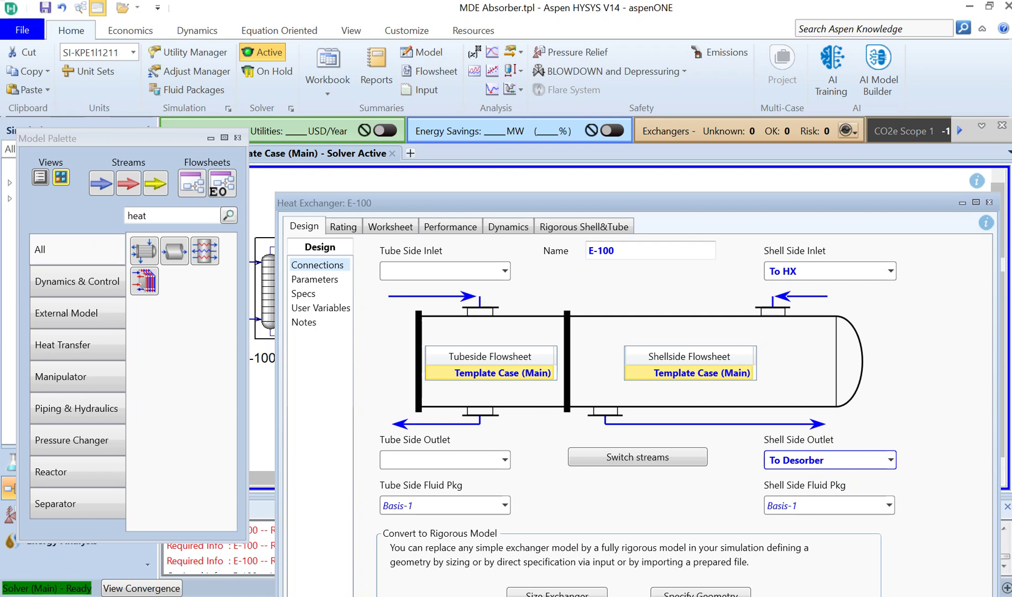
pyautogui.write(' Desorber')
pyautogui.press('Return')
pyautogui.click(725, 183)
# - Move E-100's window aside and reposition pump P-100 beside the Rich Amine stream end
pyautogui.moveTo(664, 203); pyautogui.dragTo(577, 129)
pyautogui.click(995, 243)
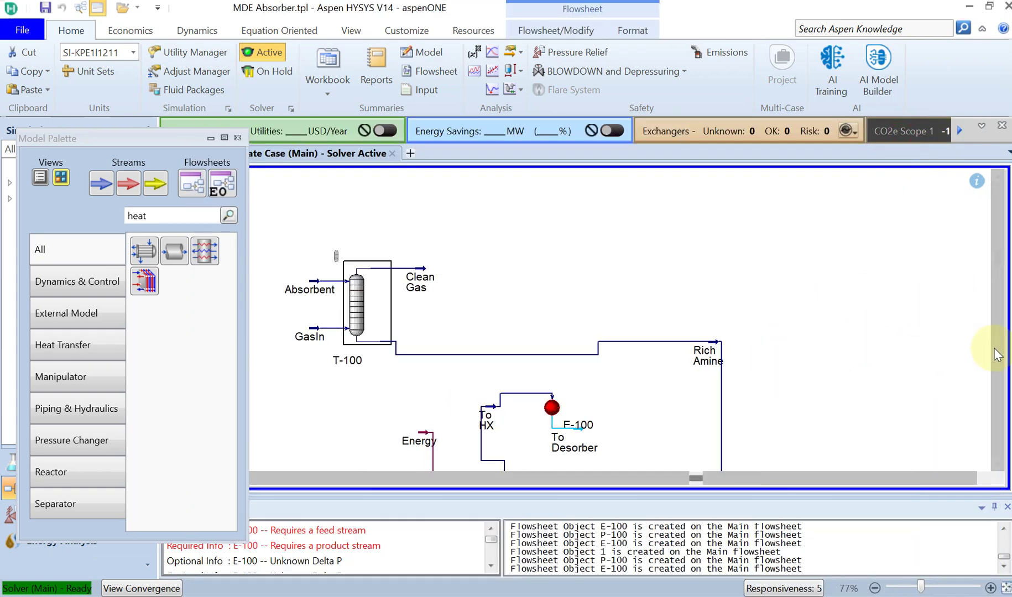
pyautogui.click(999, 364)
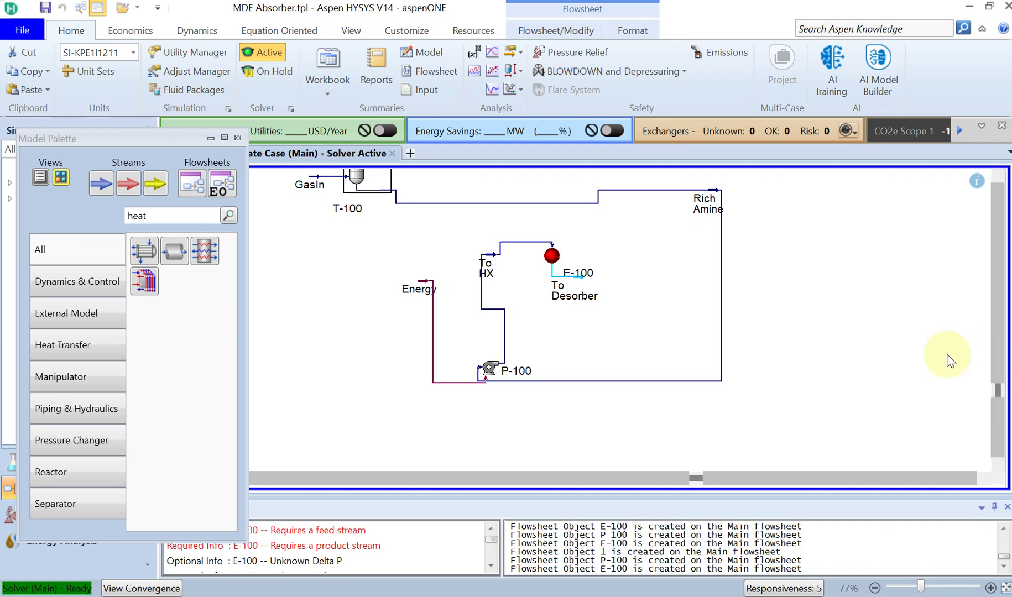
pyautogui.click(489, 369)
pyautogui.moveTo(469, 351); pyautogui.dragTo(431, 236)
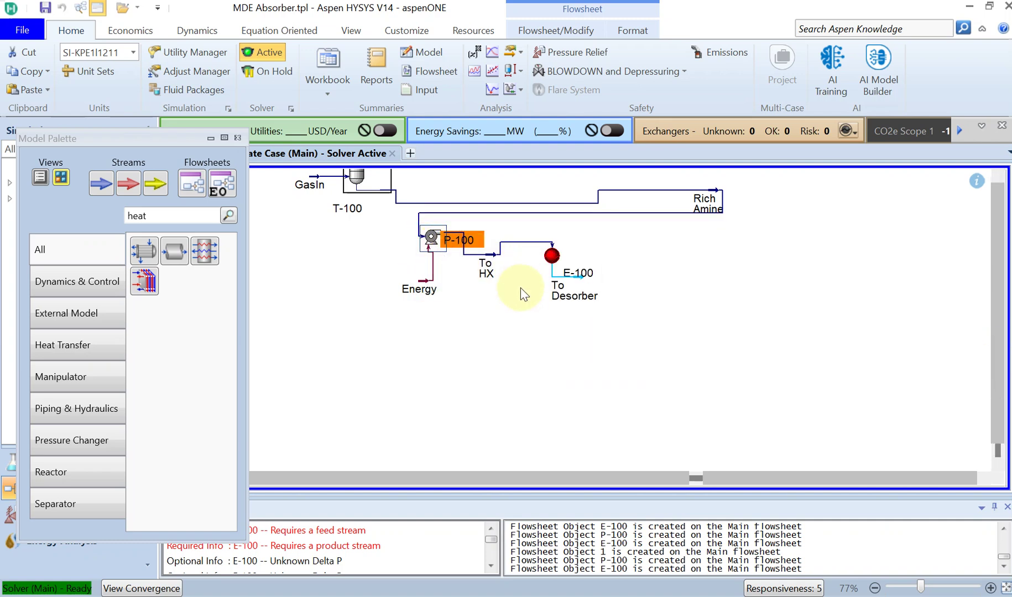
pyautogui.click(499, 316)
pyautogui.click(430, 238)
pyautogui.moveTo(751, 202); pyautogui.dragTo(750, 193)
# - Shift P-100 beside To HX and place exchanger E-100 directly beneath it
pyautogui.moveTo(556, 261); pyautogui.dragTo(871, 206)
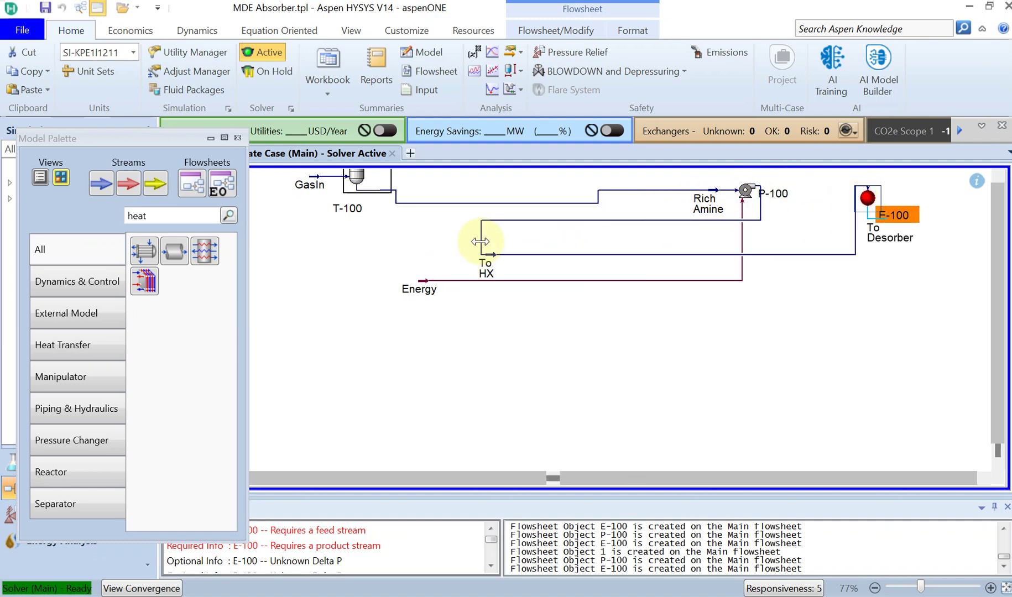
pyautogui.moveTo(481, 238); pyautogui.dragTo(881, 276)
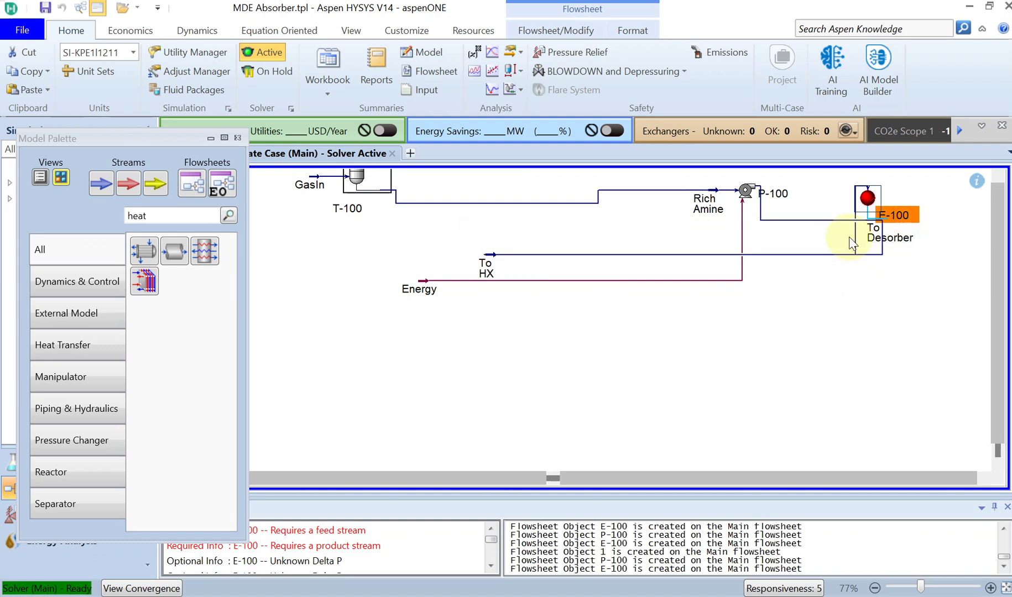
pyautogui.moveTo(868, 203); pyautogui.dragTo(915, 190)
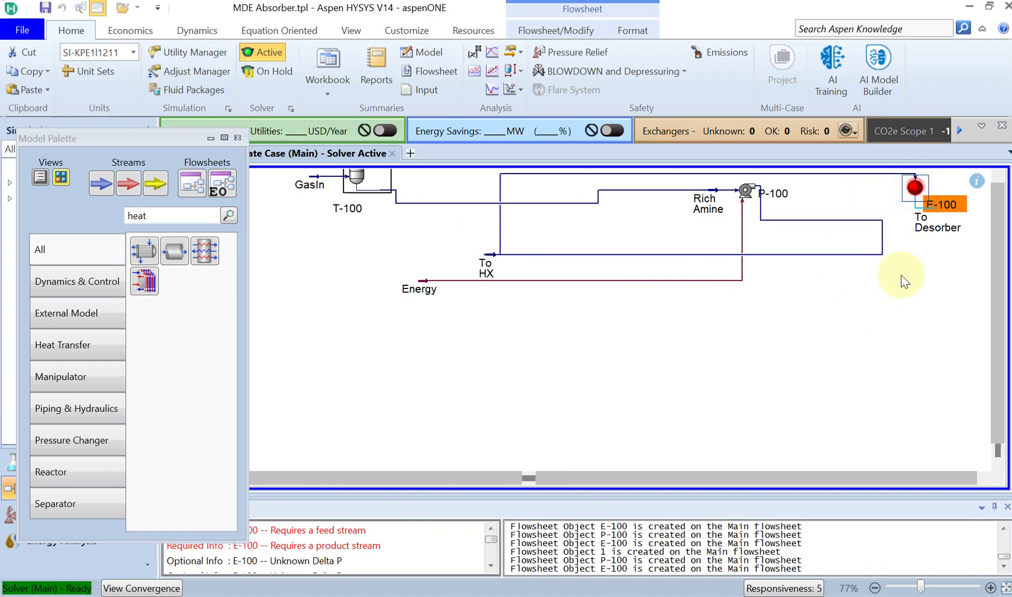
pyautogui.moveTo(875, 408); pyautogui.dragTo(876, 406)
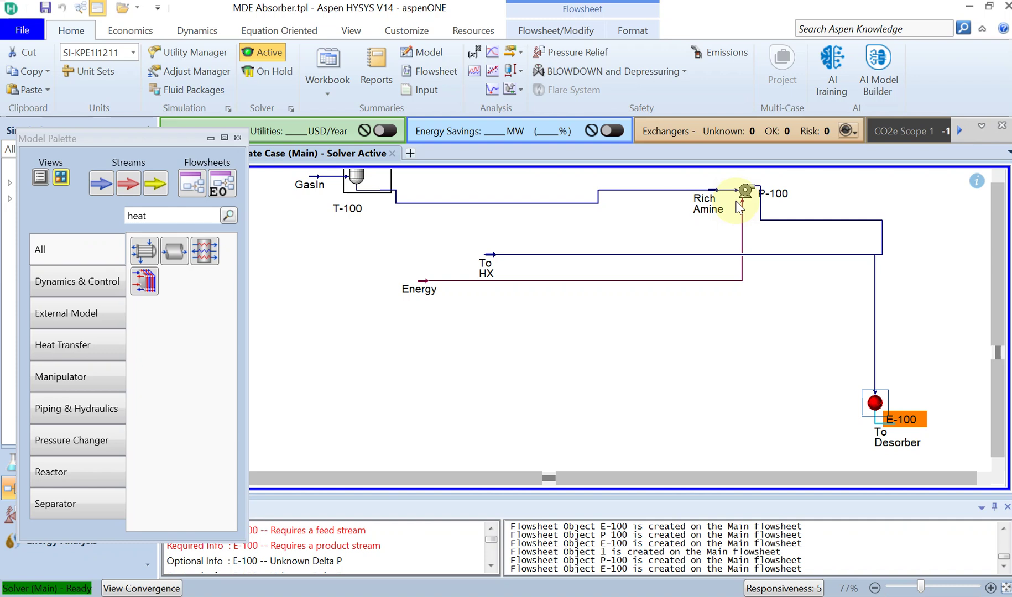
pyautogui.moveTo(746, 191); pyautogui.dragTo(488, 236)
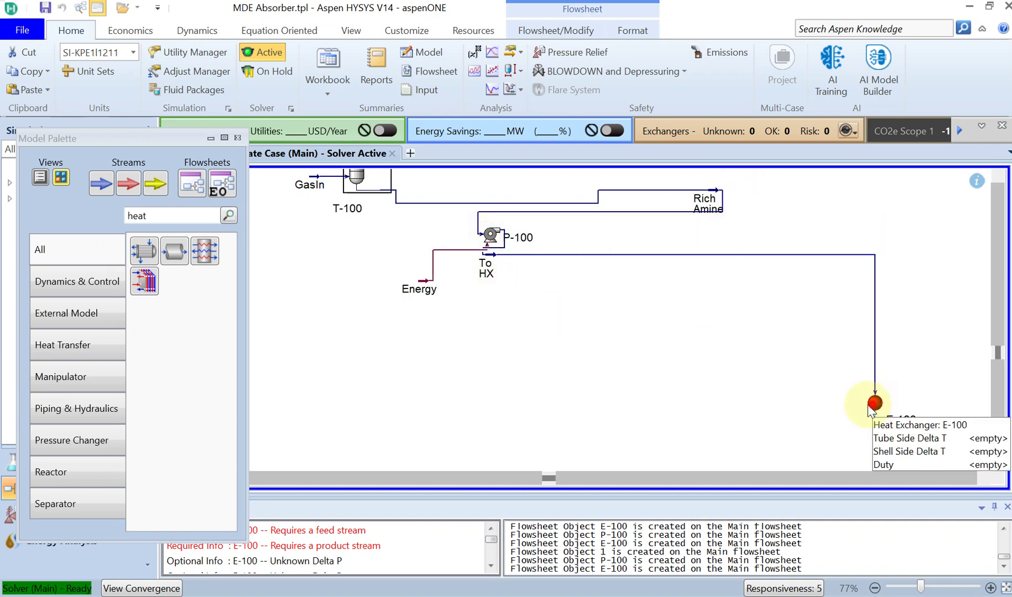
pyautogui.moveTo(875, 402); pyautogui.dragTo(479, 331)
pyautogui.click(502, 271)
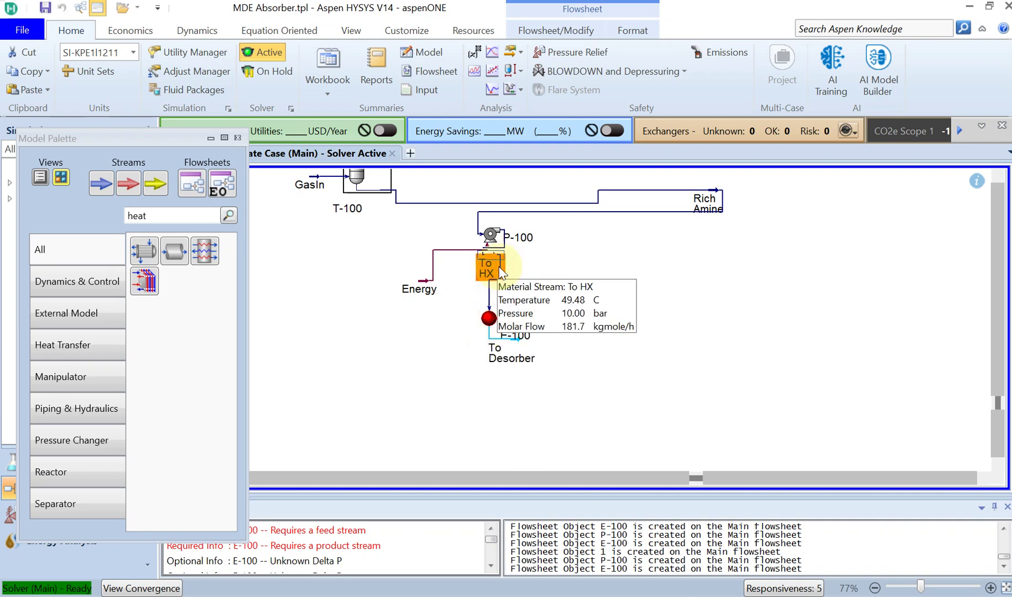
pyautogui.moveTo(494, 323); pyautogui.dragTo(490, 348)
pyautogui.click(565, 295)
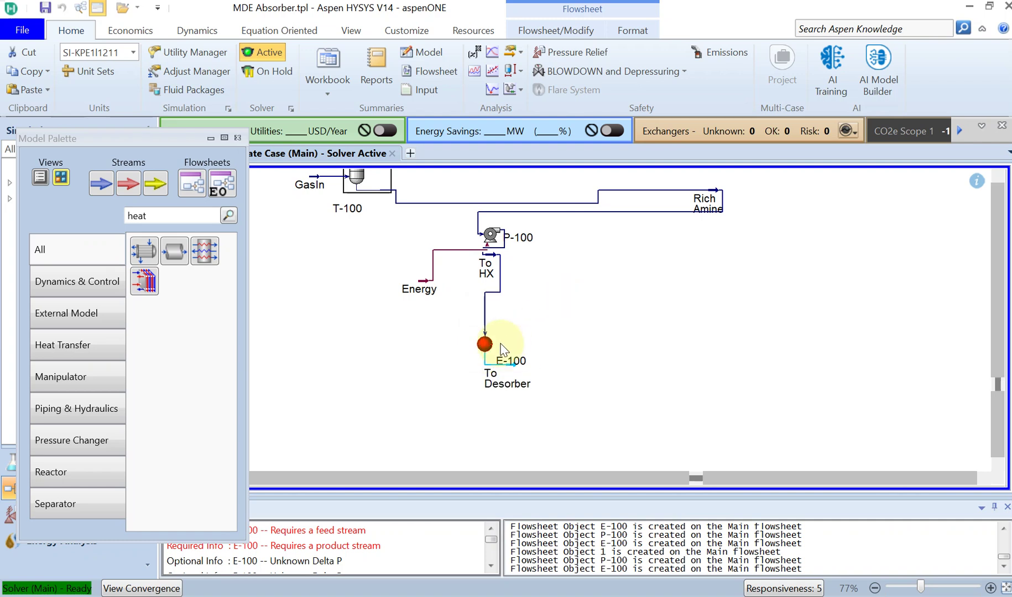
pyautogui.click(487, 349)
# - On E-100's Design Parameters page, enter 20 Tube Passes and 8 Shells In Series, then close it
pyautogui.doubleClick(486, 346)
pyautogui.moveTo(700, 197); pyautogui.dragTo(670, 110)
pyautogui.click(312, 194)
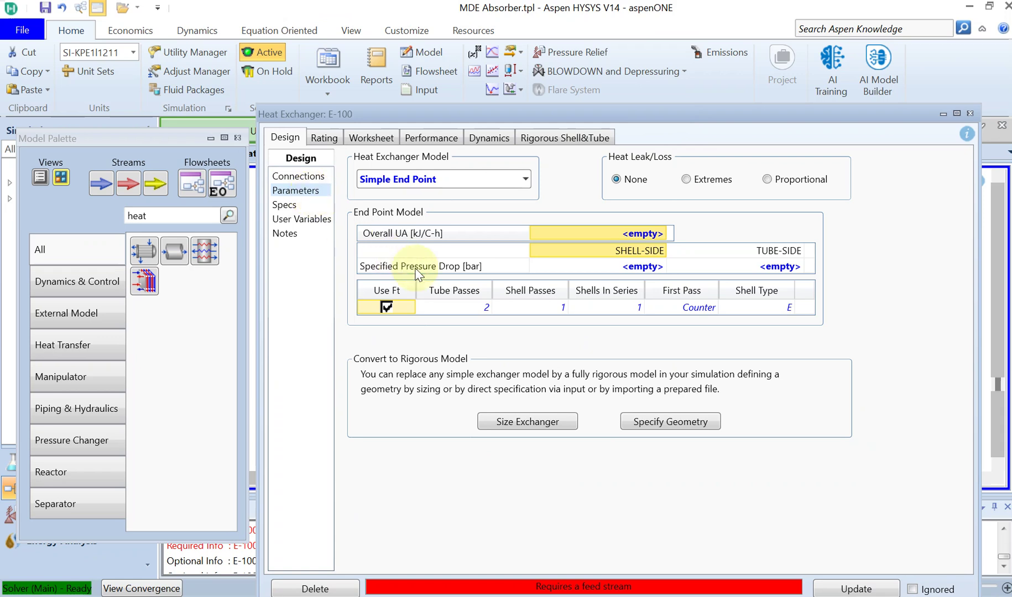
pyautogui.click(461, 307)
pyautogui.write('20')
pyautogui.click(520, 310)
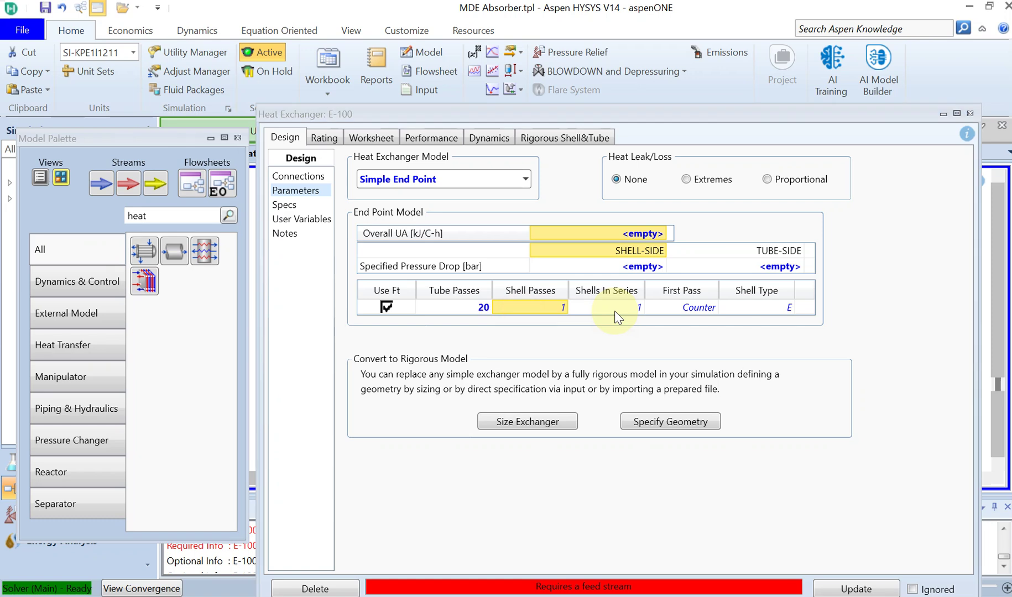
pyautogui.click(615, 312)
pyautogui.write('8')
pyautogui.press('Return')
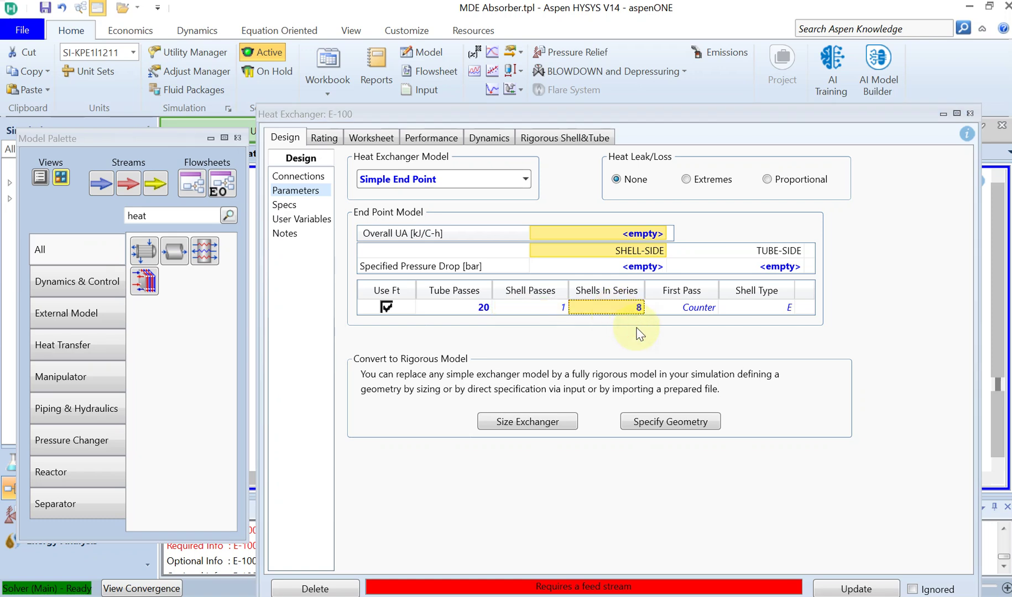
pyautogui.click(971, 113)
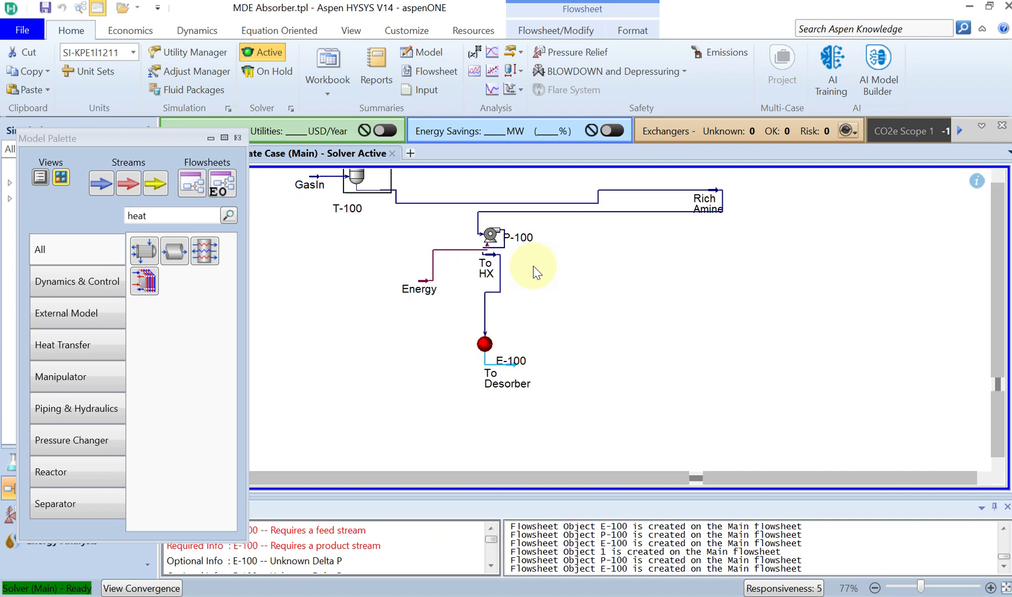
pyautogui.moveTo(493, 237)
pyautogui.moveTo(427, 287)
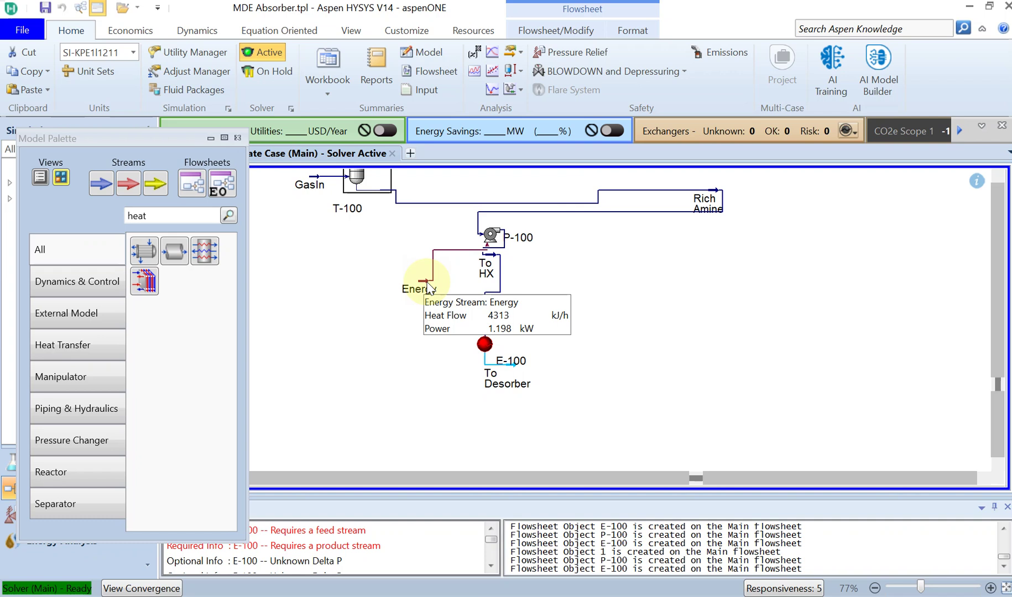
pyautogui.click(508, 366)
# - Look at To Desorber's properties, then check the To HX stream's conditions
pyautogui.doubleClick(508, 365)
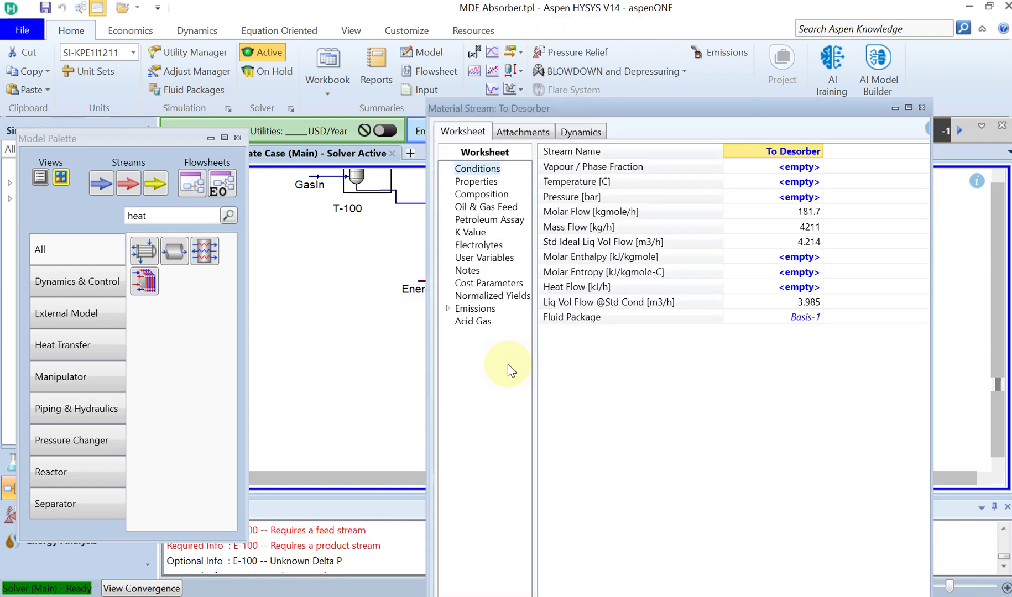
pyautogui.click(797, 182)
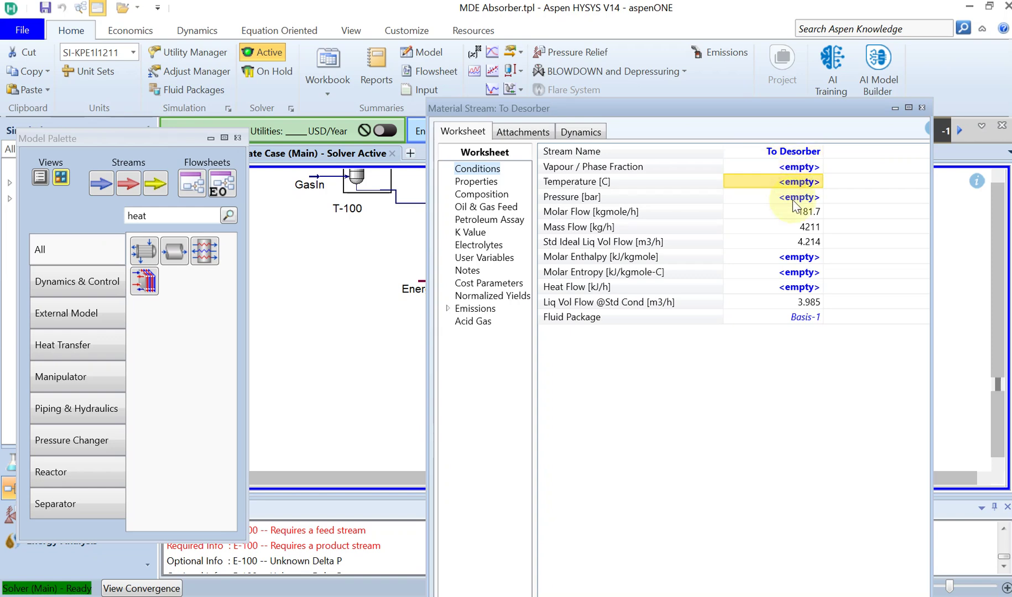
pyautogui.click(922, 108)
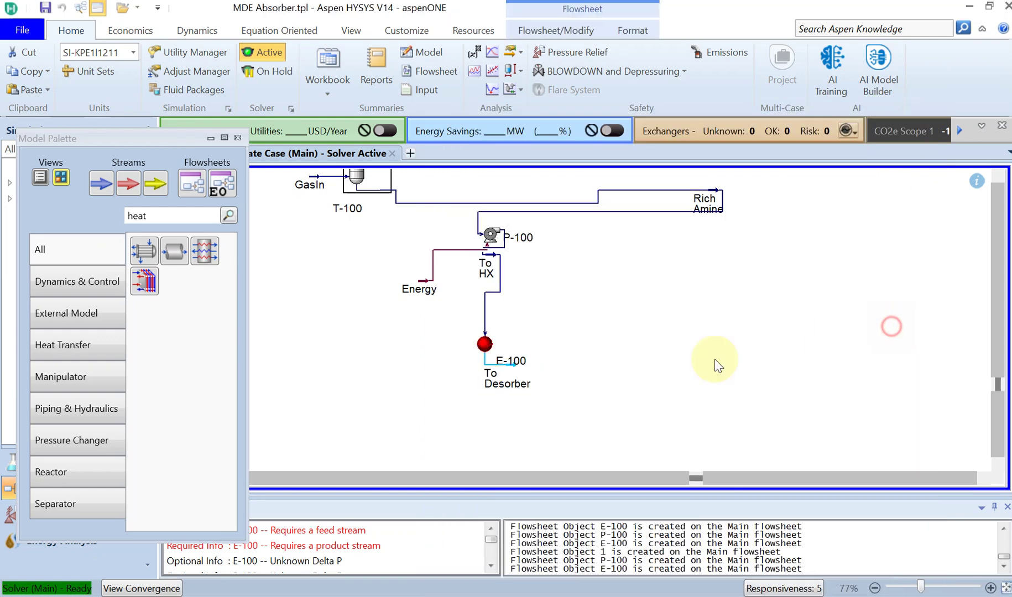
pyautogui.doubleClick(484, 317)
pyautogui.moveTo(779, 166); pyautogui.dragTo(504, 188)
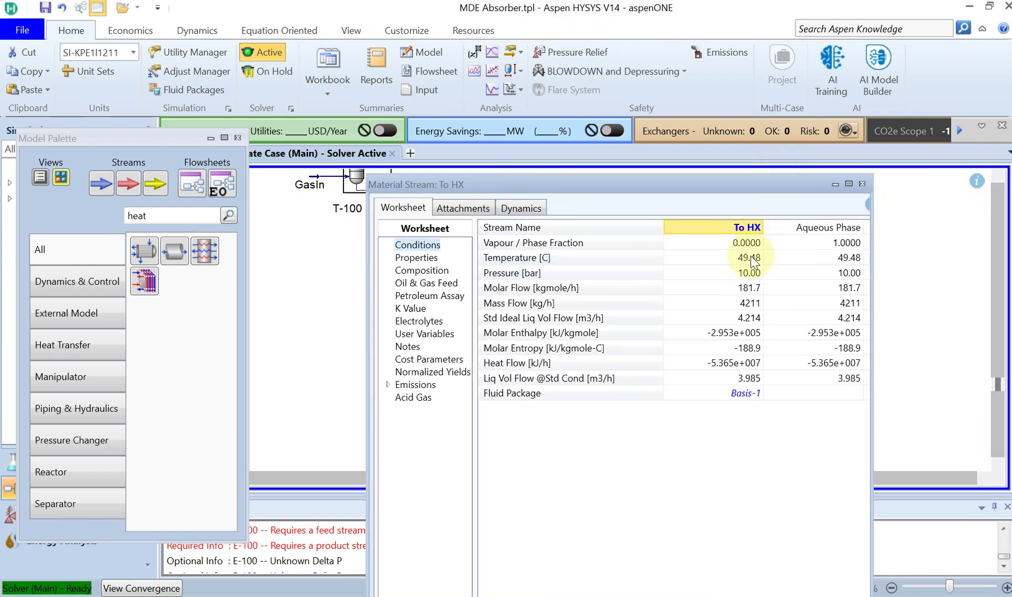
pyautogui.click(862, 184)
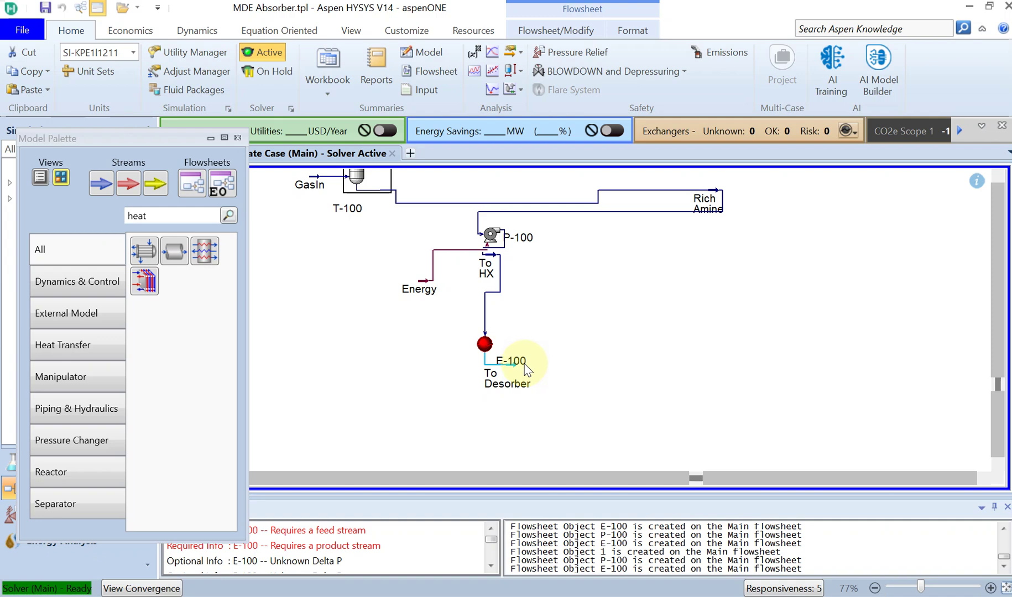
# - Enter 90 °C temperature and 9.8 bar pressure for To Desorber on its Conditions page
pyautogui.doubleClick(503, 376)
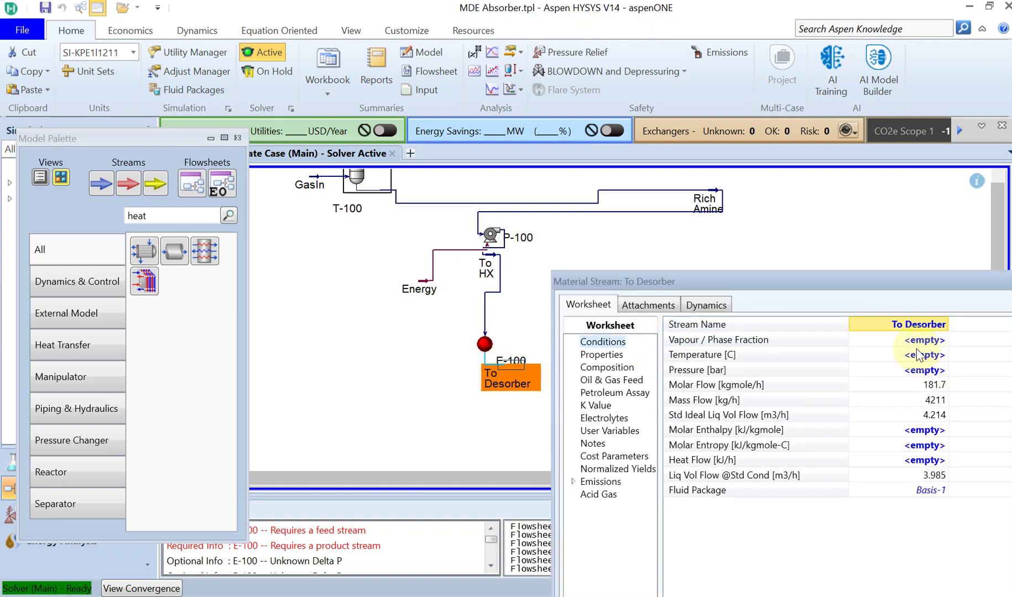
pyautogui.click(902, 352)
pyautogui.write('90')
pyautogui.press('Return')
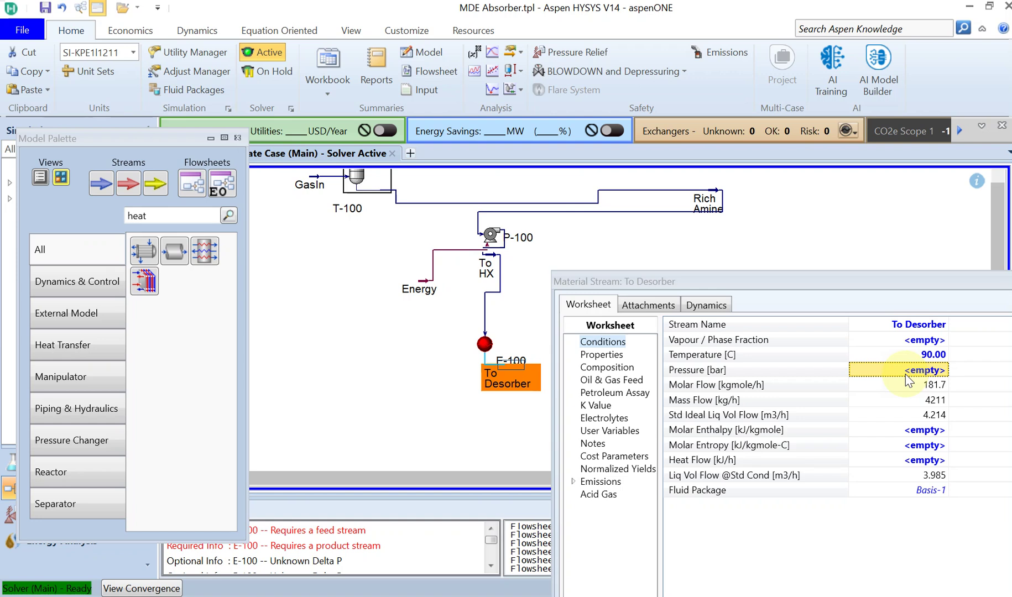
pyautogui.write('9.8')
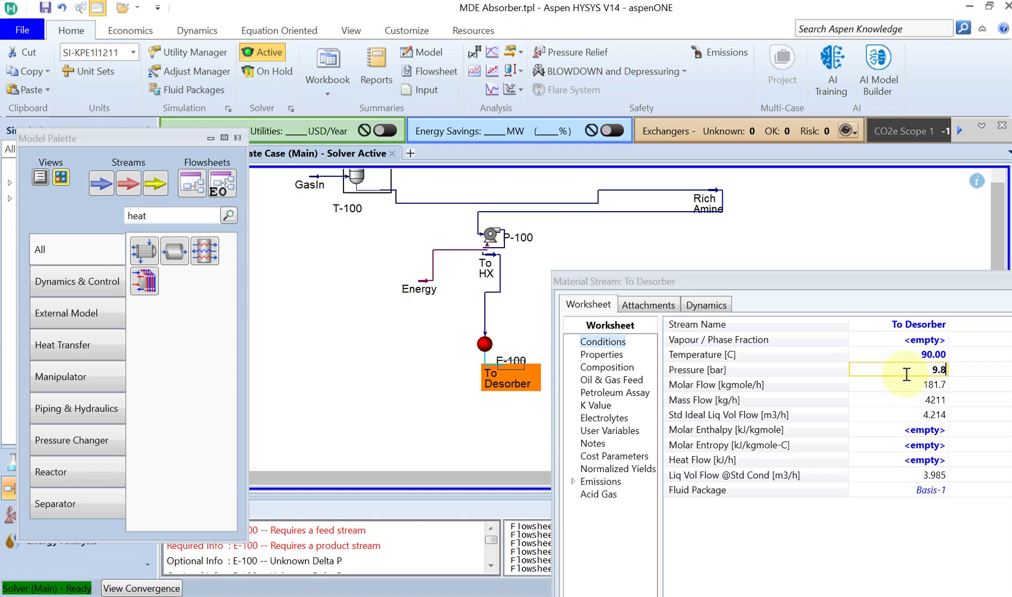
pyautogui.press('Return')
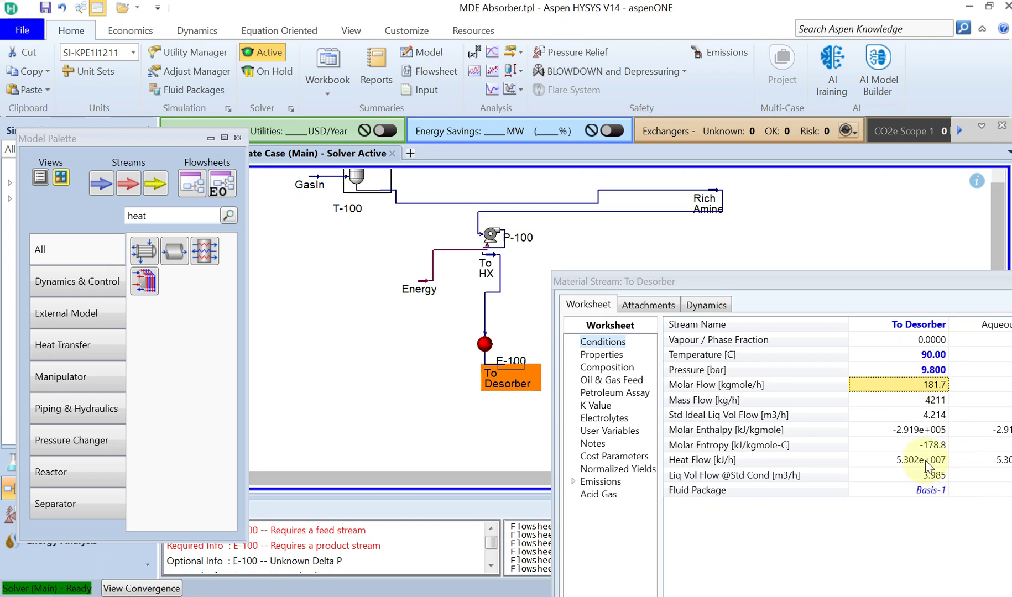
pyautogui.moveTo(778, 285); pyautogui.dragTo(807, 228)
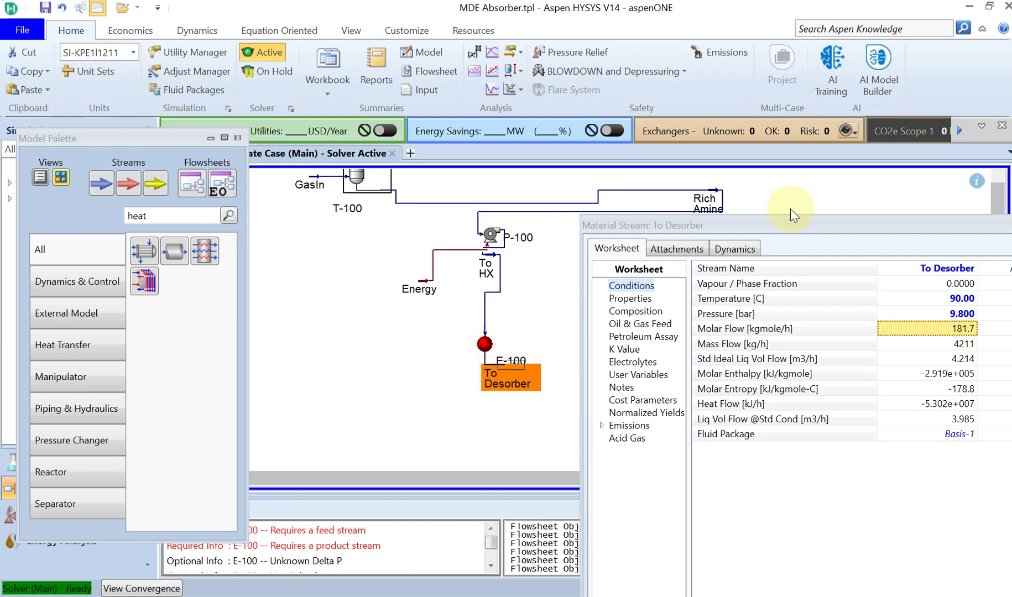
pyautogui.moveTo(791, 224); pyautogui.dragTo(753, 227)
pyautogui.click(907, 227)
pyautogui.click(1006, 9)
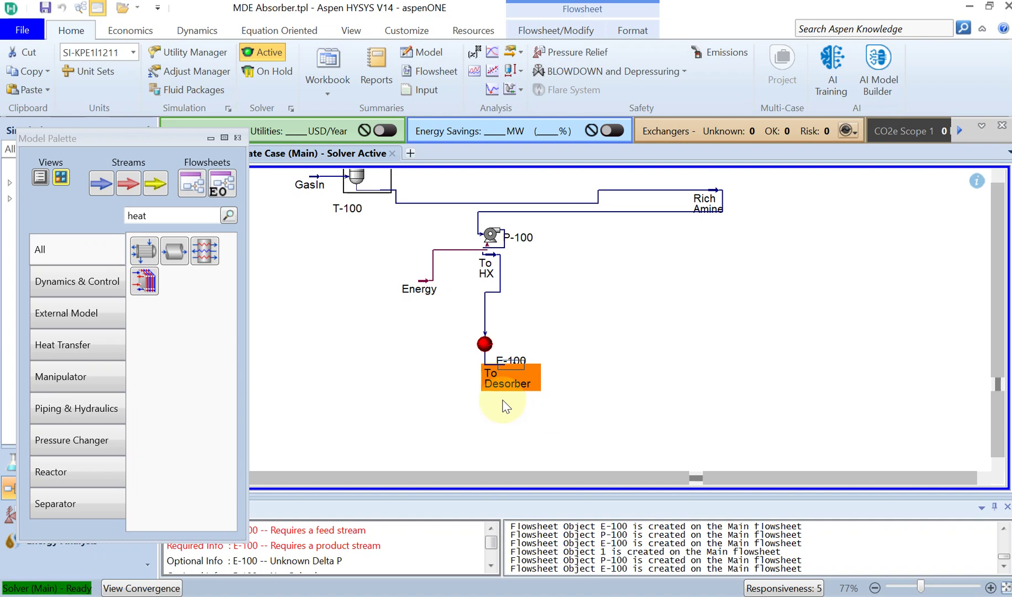
pyautogui.moveTo(522, 374)
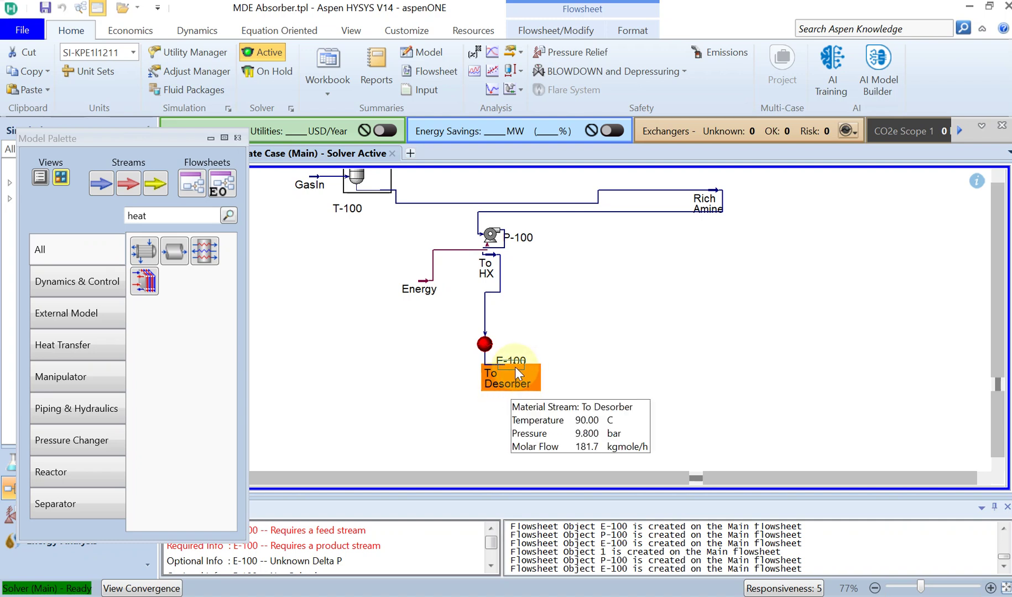